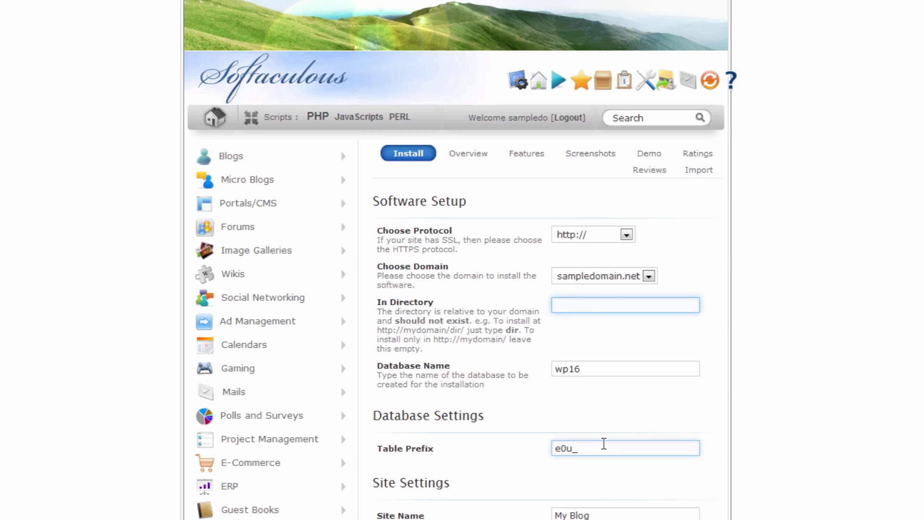
Step: Replace the site name with 'Main Site' and the description with 'WordPress Main Site'
{"action": "scroll", "coordinate": [605, 445], "scroll_direction": "down", "scroll_amount": 10}
{"action": "scroll", "coordinate": [605, 445], "scroll_direction": "up", "scroll_amount": 3}
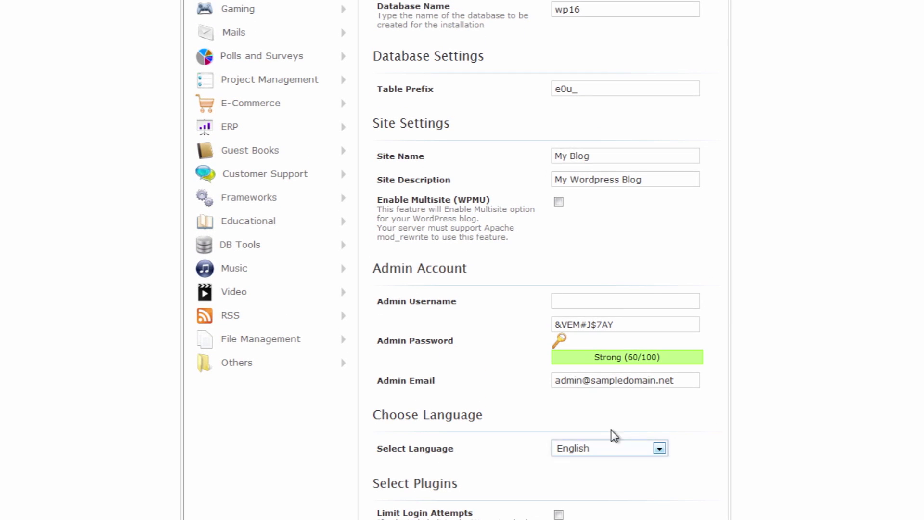
{"action": "left_click_drag", "start_coordinate": [602, 155], "coordinate": [513, 153]}
{"action": "type", "text": "Main Site"}
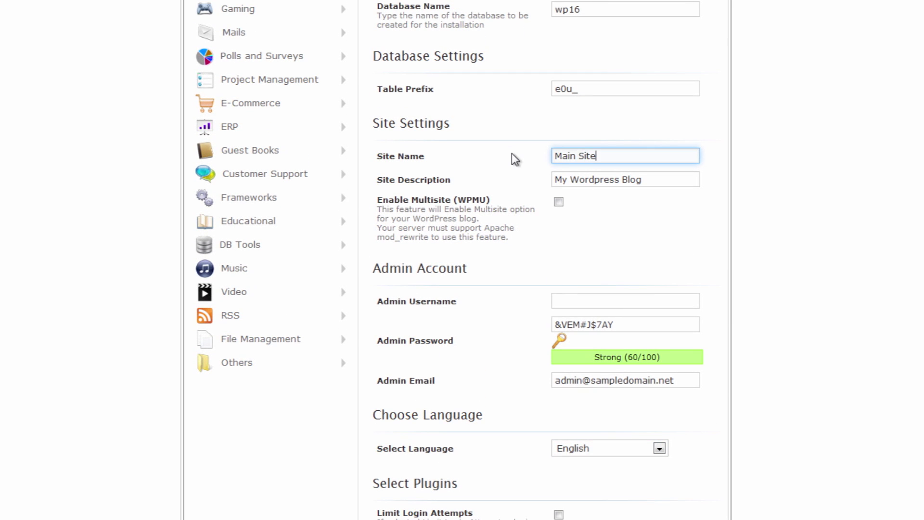
{"action": "left_click_drag", "start_coordinate": [654, 178], "coordinate": [537, 172]}
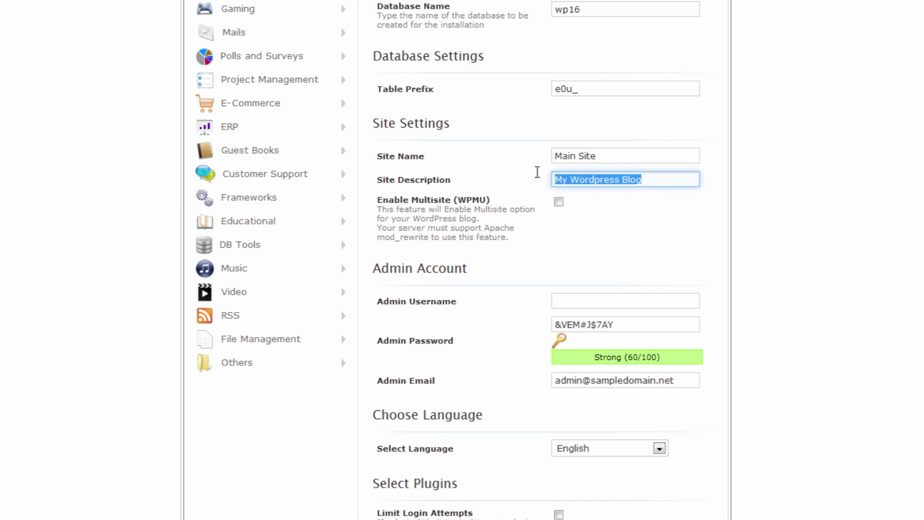
{"action": "key", "text": "BackSpace"}
{"action": "type", "text": "WordPress Main Site"}
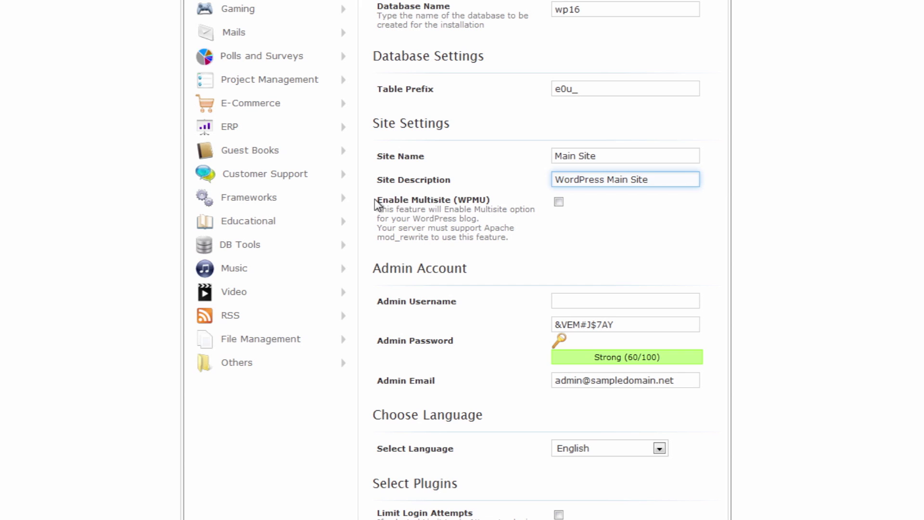
{"action": "left_click_drag", "start_coordinate": [375, 199], "coordinate": [485, 198]}
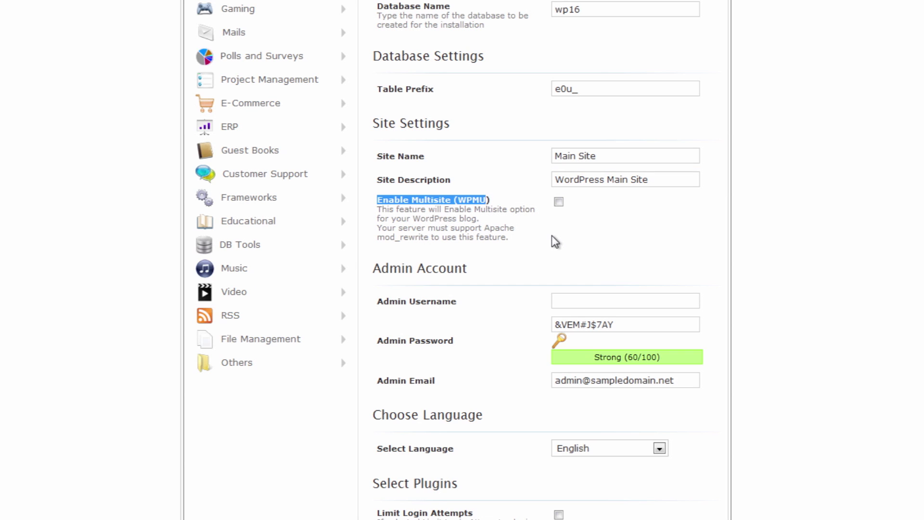
Step: Enter a new admin username and admin password for the installation
{"action": "left_click", "coordinate": [567, 298]}
{"action": "type", "text": "Dotreas"}
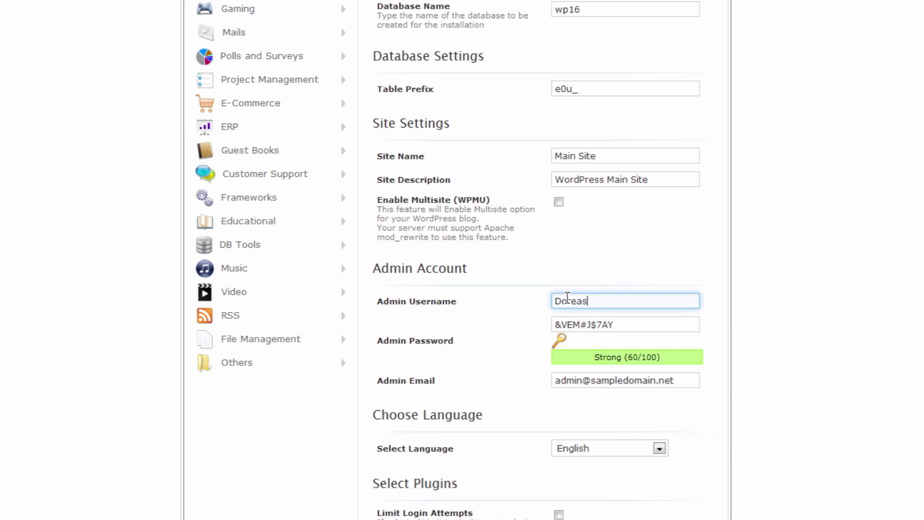
{"action": "type", "text": "y"}
{"action": "key", "text": "Tab"}
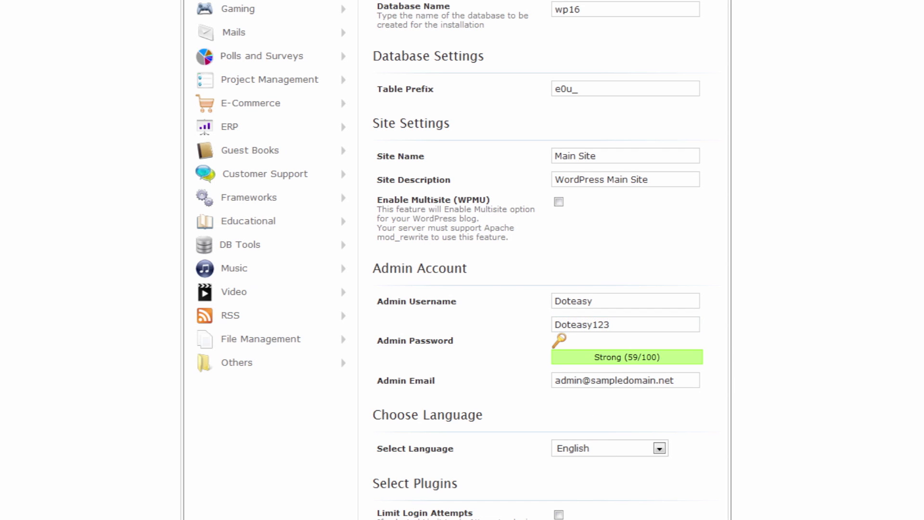
{"action": "scroll", "coordinate": [584, 514], "scroll_direction": "down", "scroll_amount": 3}
Step: Install WordPress on sampledomain.net, log in to its admin dashboard, and return to Softaculous
{"action": "left_click", "coordinate": [548, 453]}
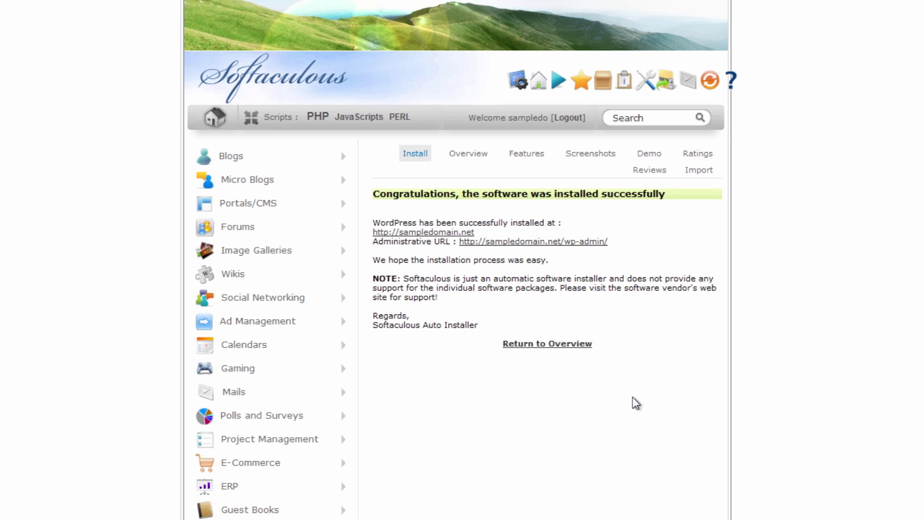
{"action": "left_click", "coordinate": [563, 243]}
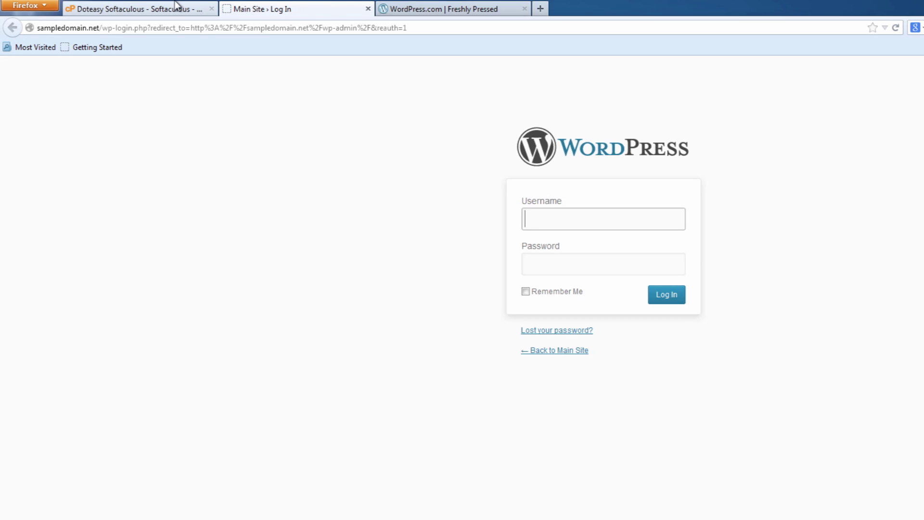
{"action": "type", "text": "Doteasy"}
{"action": "key", "text": "Tab"}
{"action": "type", "text": "••••••••••"}
{"action": "key", "text": "Return"}
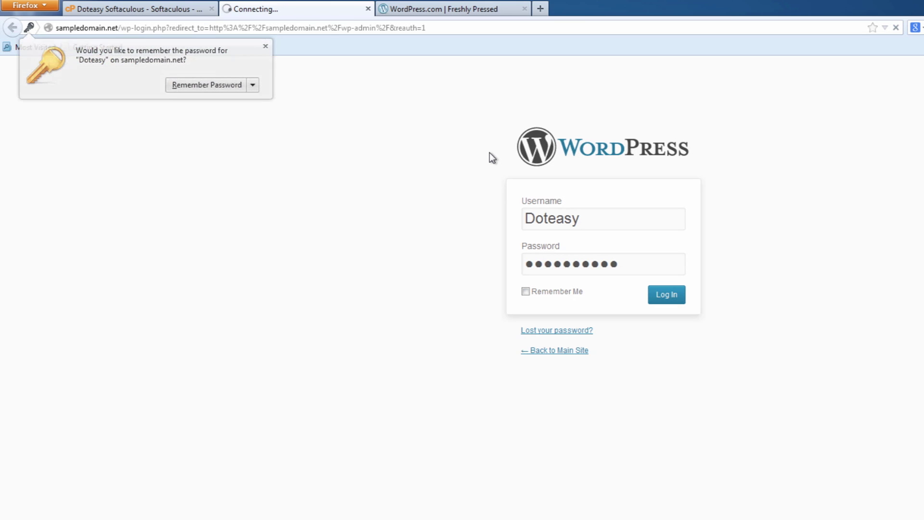
{"action": "left_click", "coordinate": [163, 9]}
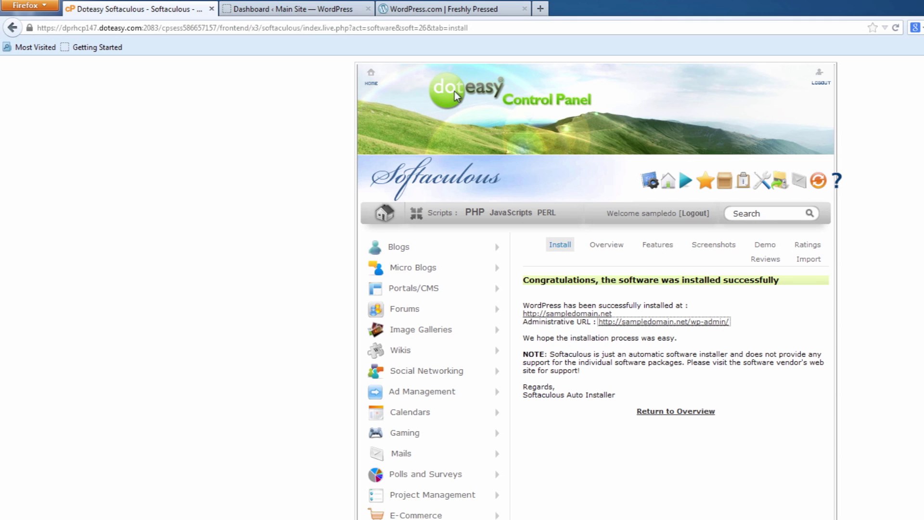
Step: Return to the cPanel home page and look over its sections down to Domains
{"action": "left_click", "coordinate": [375, 86]}
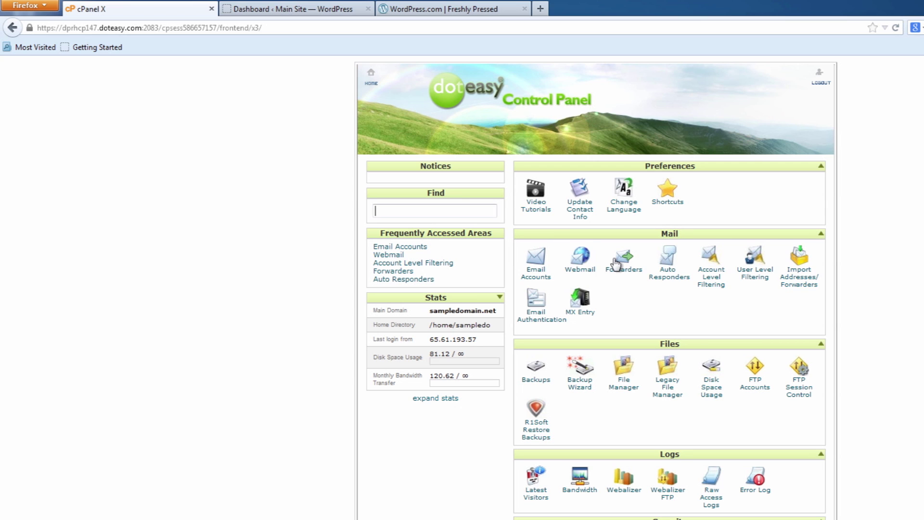
{"action": "scroll", "coordinate": [616, 262], "scroll_direction": "down", "scroll_amount": 8}
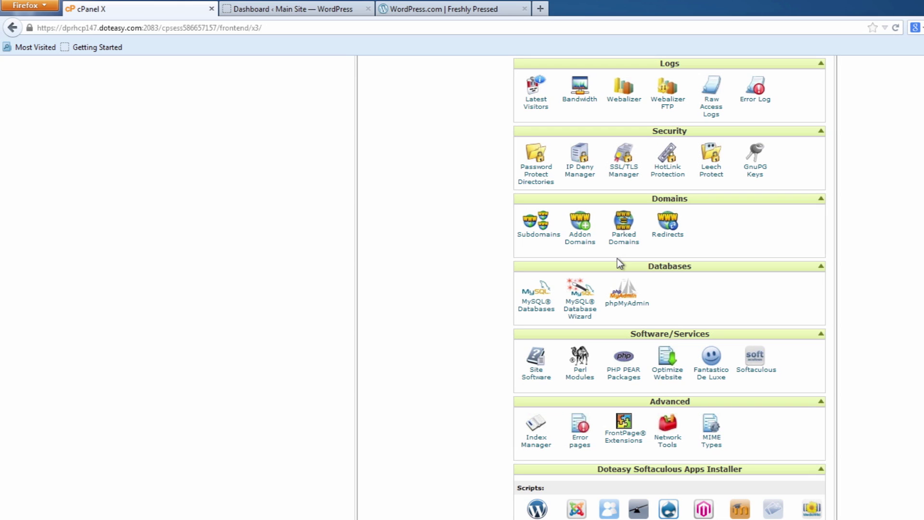
{"action": "scroll", "coordinate": [617, 258], "scroll_direction": "up", "scroll_amount": 3}
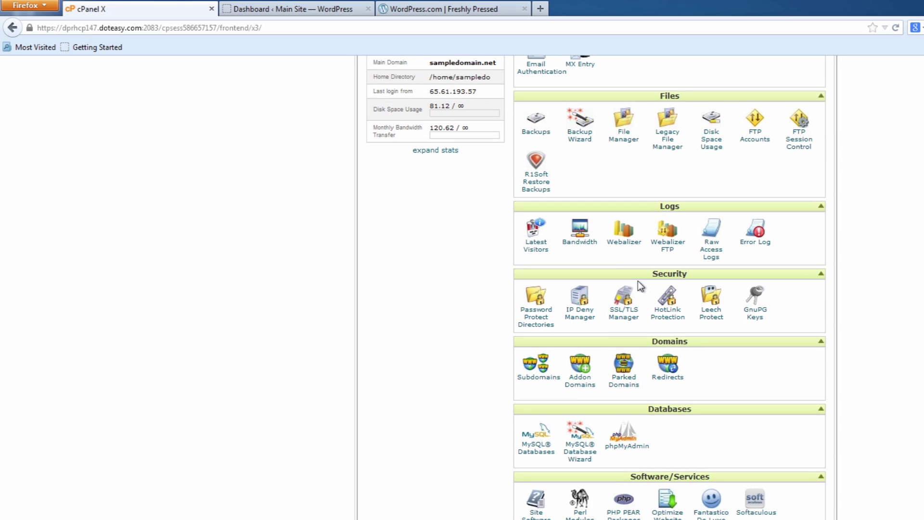
Step: Create the subdomain 'blog' with document root /public_html/blog and go back to the list
{"action": "left_click", "coordinate": [552, 380]}
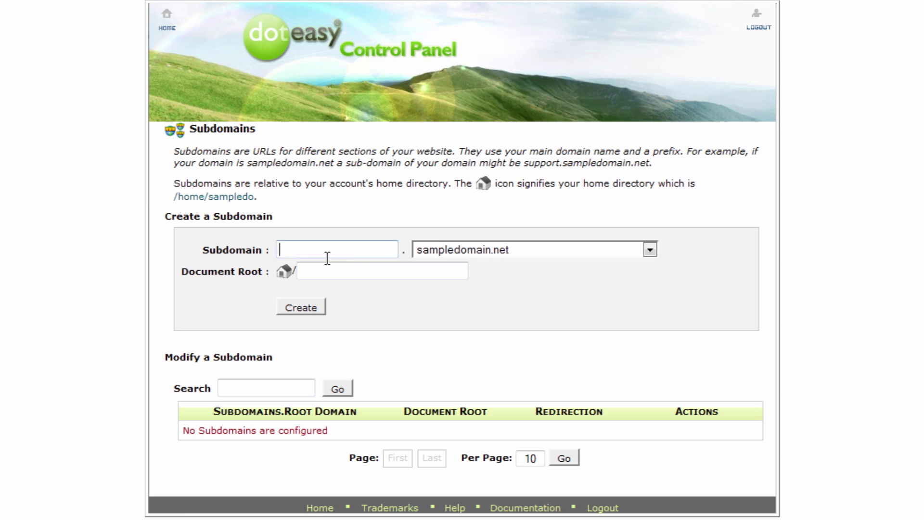
{"action": "type", "text": "blog"}
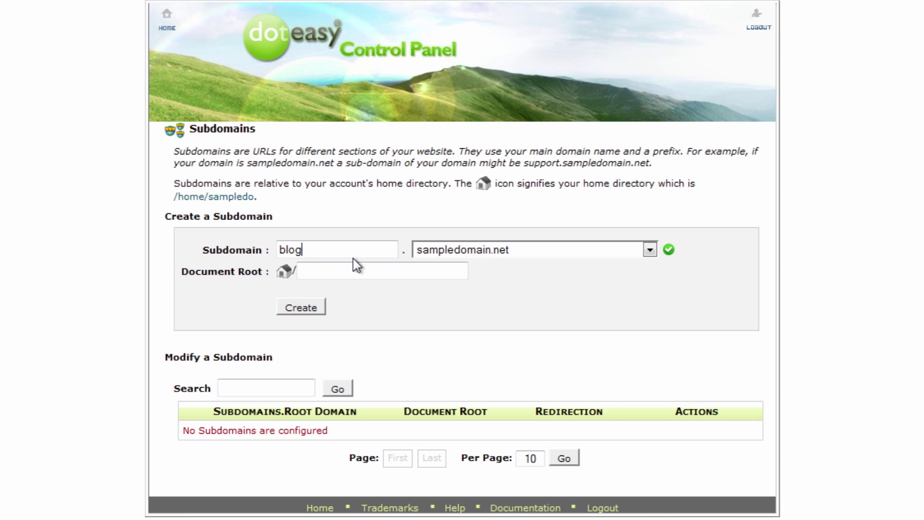
{"action": "left_click", "coordinate": [374, 273]}
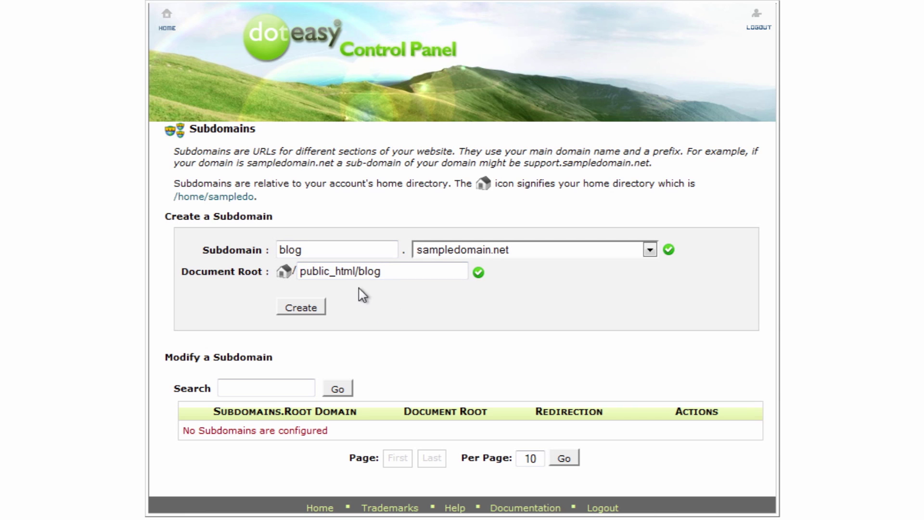
{"action": "key", "text": "shift+Left"}
{"action": "key", "text": "shift+Left"}
{"action": "key", "text": "shift+Left"}
{"action": "key", "text": "shift+Left"}
{"action": "key", "text": "shift+Left"}
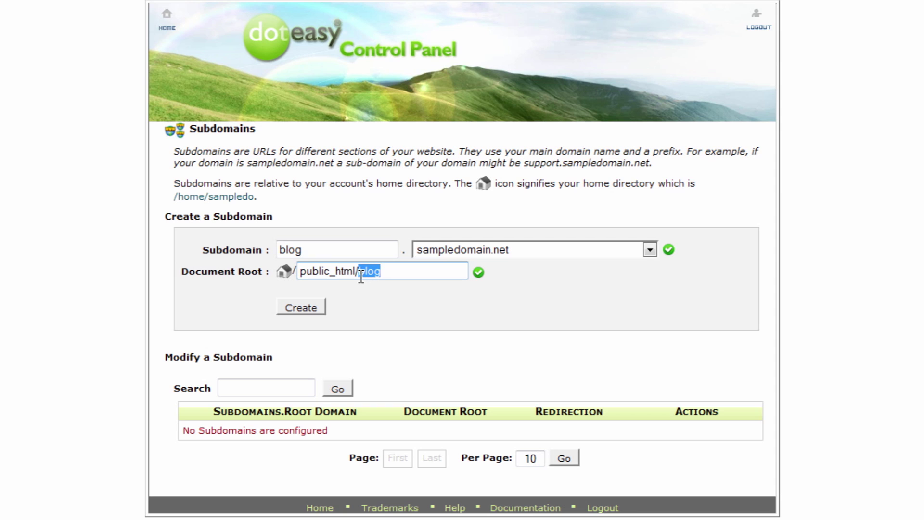
{"action": "left_click", "coordinate": [383, 299]}
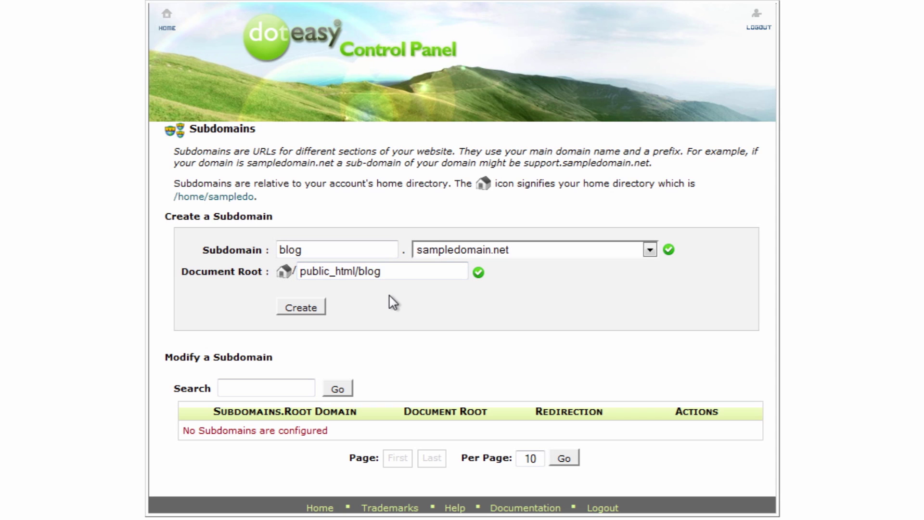
{"action": "left_click", "coordinate": [311, 312]}
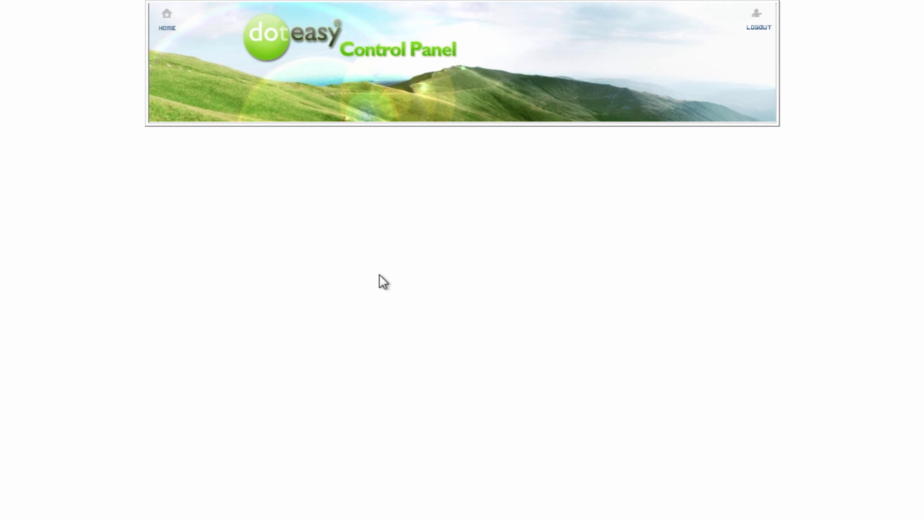
{"action": "left_click_drag", "start_coordinate": [212, 160], "coordinate": [461, 165]}
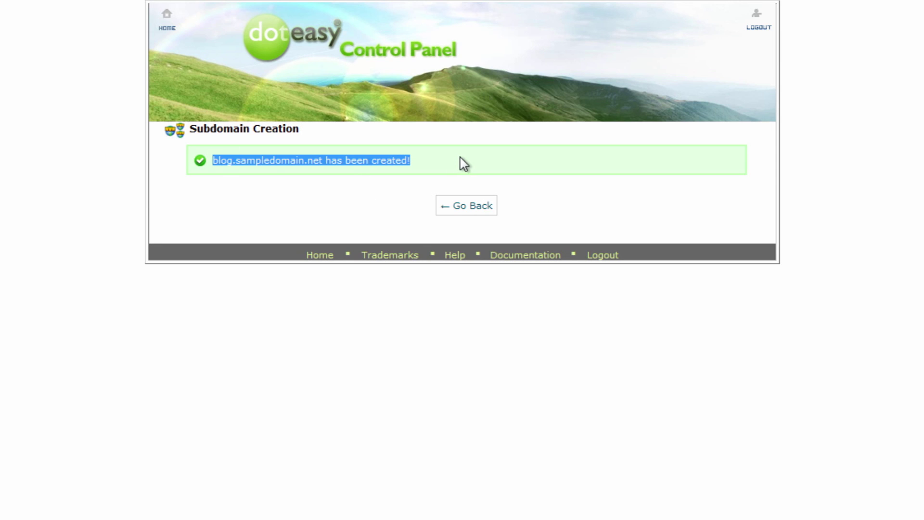
{"action": "left_click", "coordinate": [461, 211]}
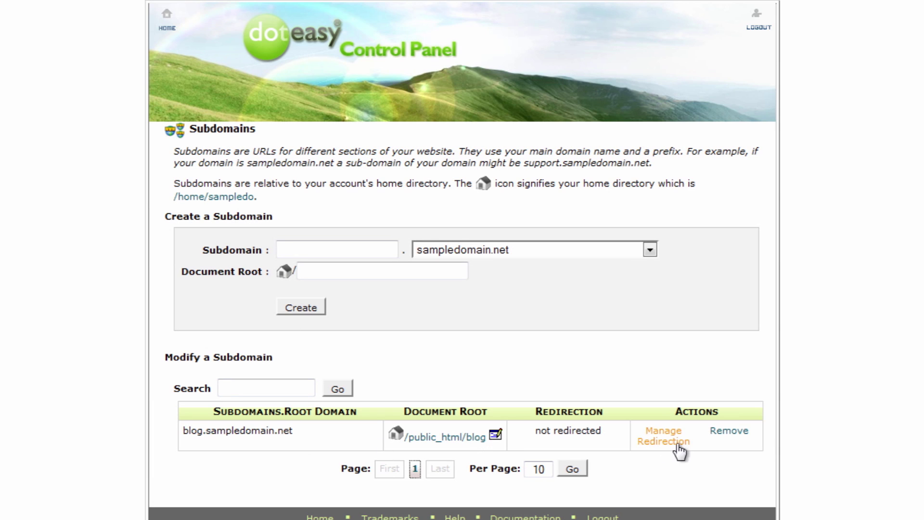
Step: From cPanel home, open Softaculous and start a new WordPress installation
{"action": "left_click", "coordinate": [172, 32]}
{"action": "scroll", "coordinate": [474, 314], "scroll_direction": "down", "scroll_amount": 10}
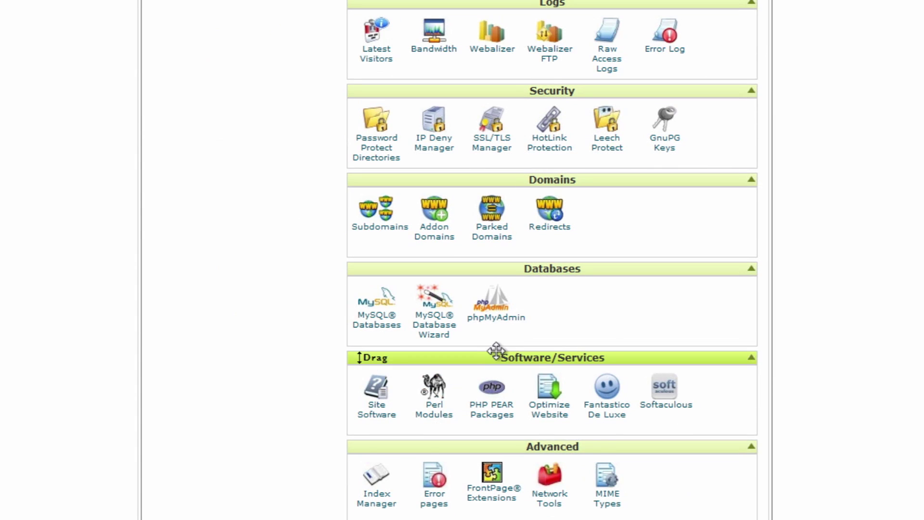
{"action": "left_click", "coordinate": [664, 414]}
{"action": "mouse_move", "coordinate": [427, 407]}
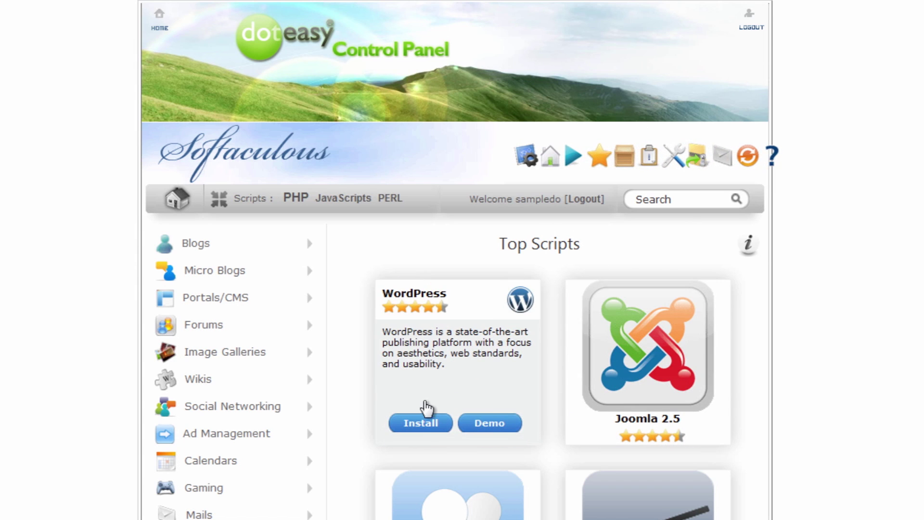
{"action": "left_click", "coordinate": [421, 425]}
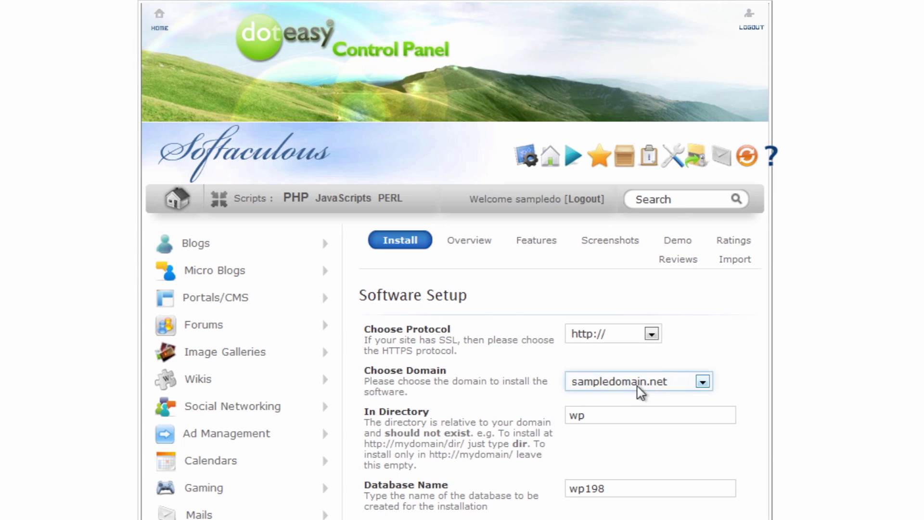
Step: Choose blog.sampledomain.net as the domain and clear 'wp' from the In Directory field
{"action": "left_click_drag", "start_coordinate": [371, 370], "coordinate": [483, 370]}
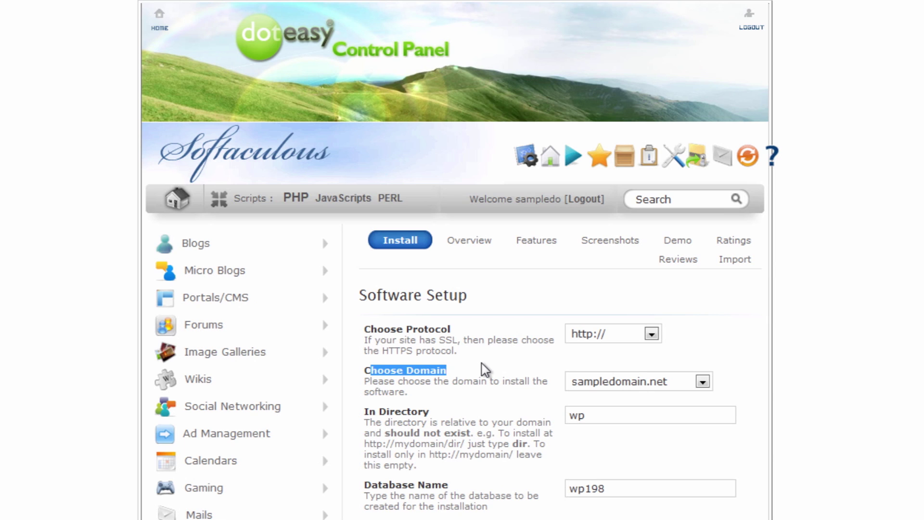
{"action": "left_click", "coordinate": [666, 385]}
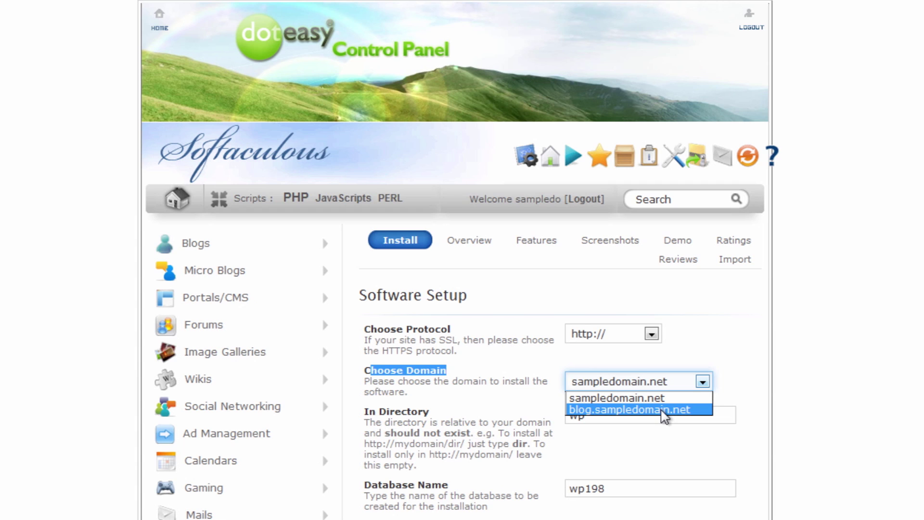
{"action": "left_click", "coordinate": [661, 410]}
{"action": "left_click", "coordinate": [626, 418]}
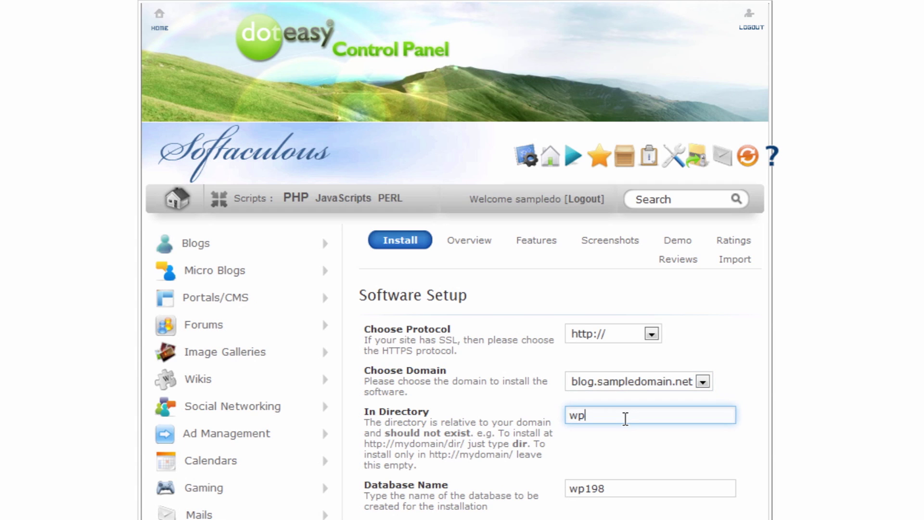
{"action": "left_click_drag", "start_coordinate": [615, 417], "coordinate": [527, 416]}
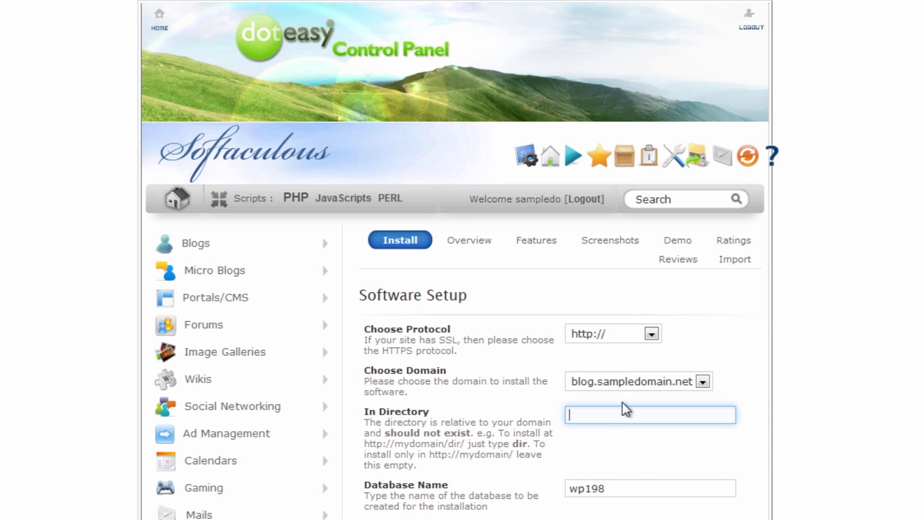
{"action": "left_click", "coordinate": [634, 382]}
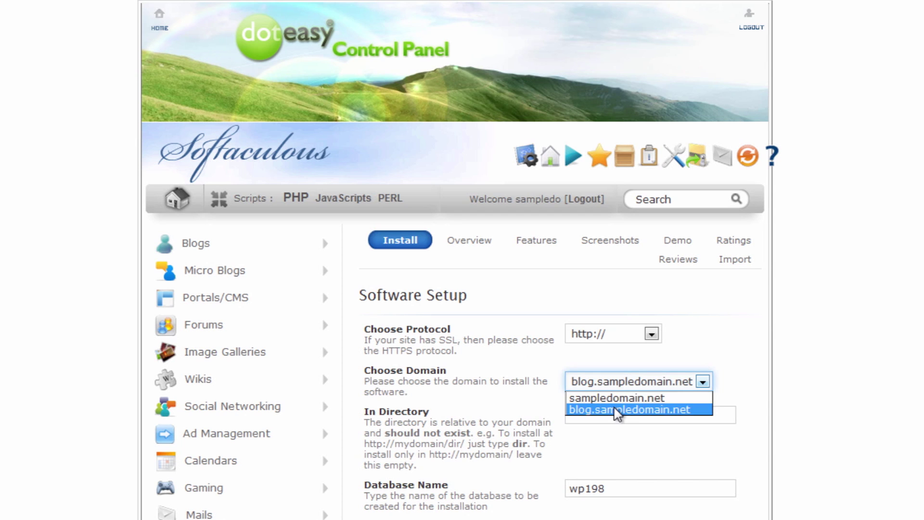
{"action": "left_click", "coordinate": [617, 410]}
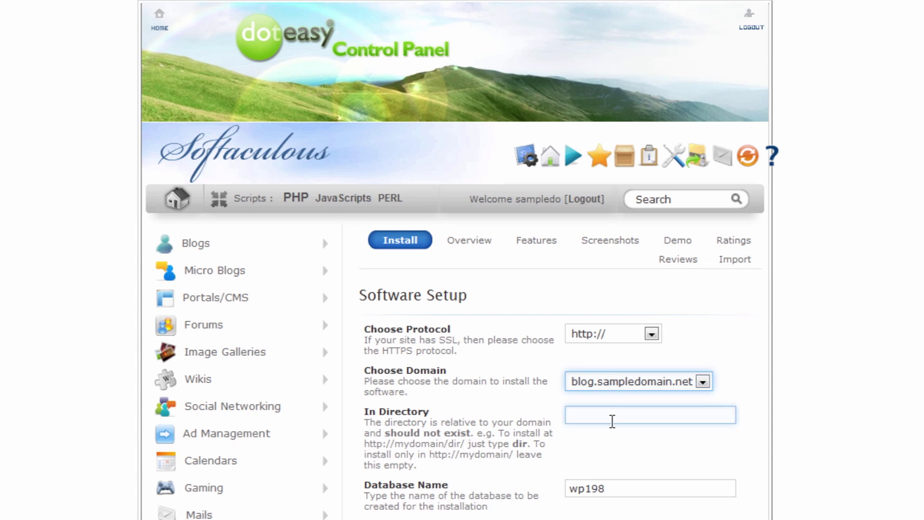
Step: Replace the site name with 'Blog Site' and the description with 'WordPress Site 2'
{"action": "scroll", "coordinate": [613, 421], "scroll_direction": "down", "scroll_amount": 5}
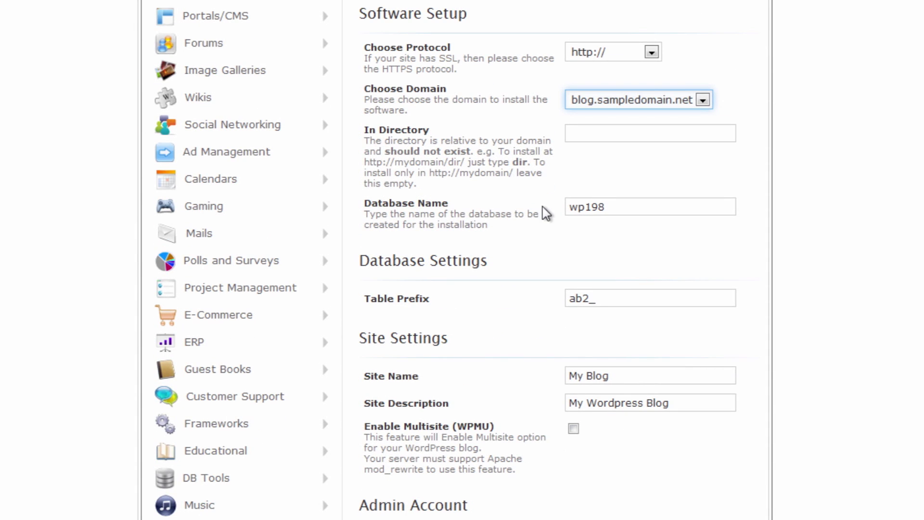
{"action": "left_click_drag", "start_coordinate": [625, 375], "coordinate": [519, 371]}
{"action": "type", "text": "Blog Site"}
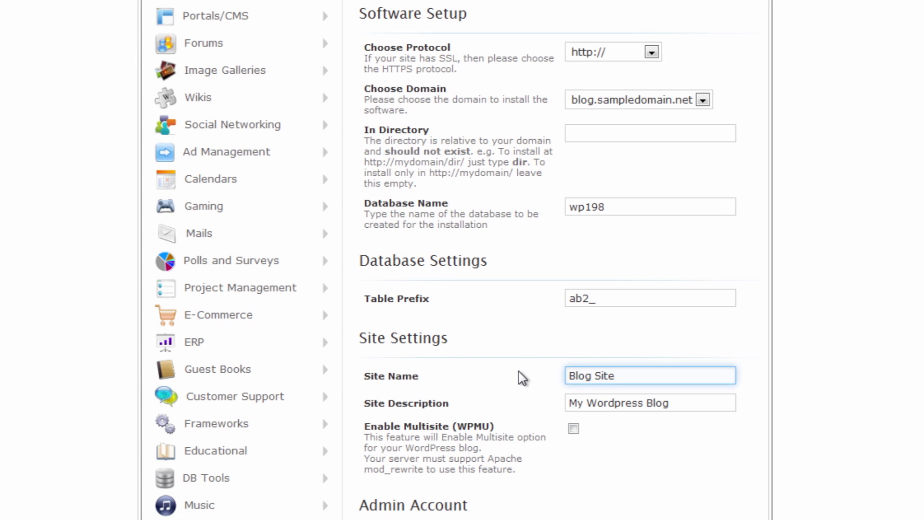
{"action": "left_click_drag", "start_coordinate": [670, 403], "coordinate": [560, 396]}
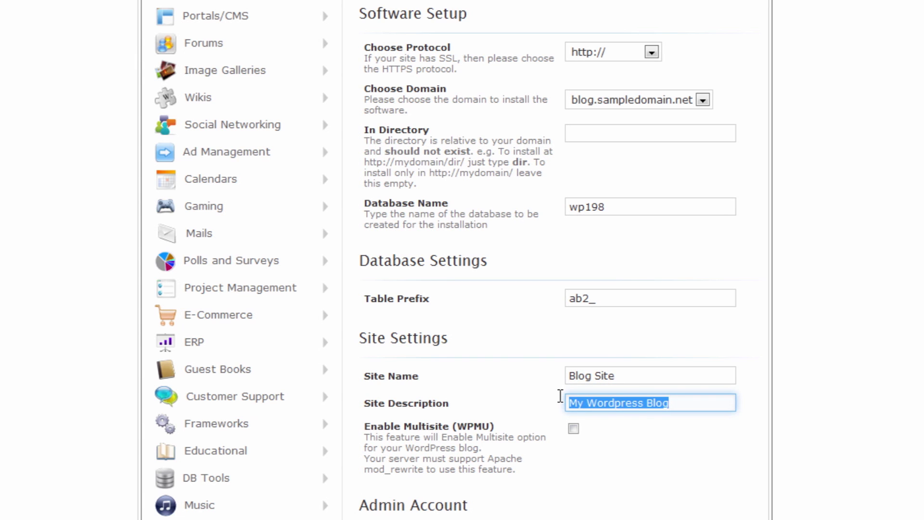
{"action": "type", "text": "WordPress Site 2"}
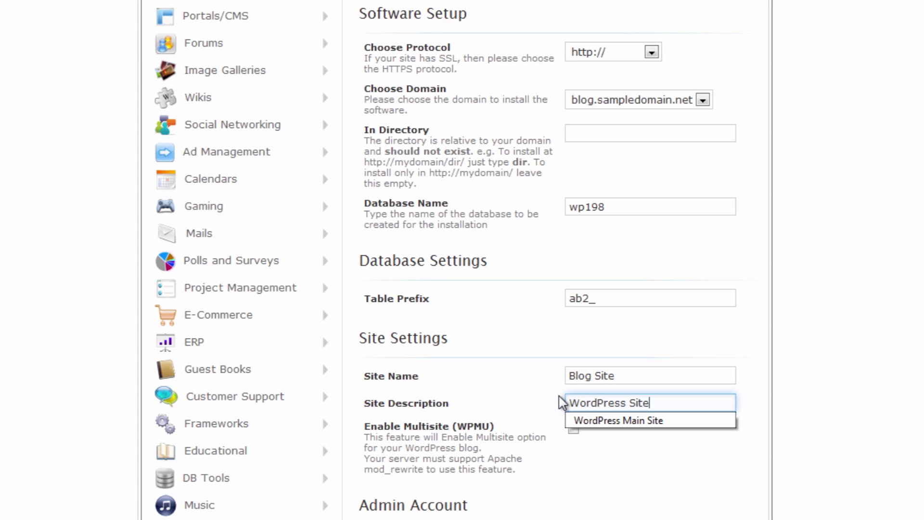
Step: Enter an admin username and new admin password, then start the installation
{"action": "scroll", "coordinate": [561, 381], "scroll_direction": "down", "scroll_amount": 5}
{"action": "left_click", "coordinate": [621, 289]}
{"action": "type", "text": "Doteasy"}
{"action": "key", "text": "Tab"}
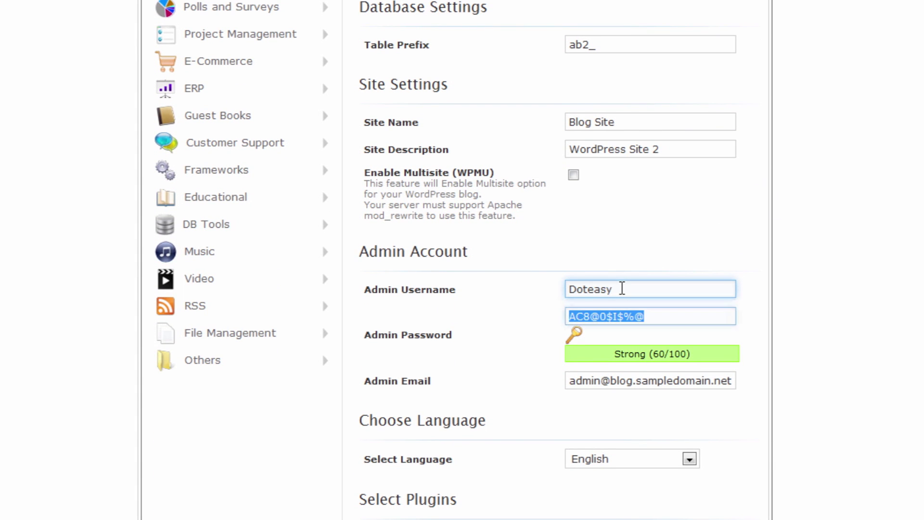
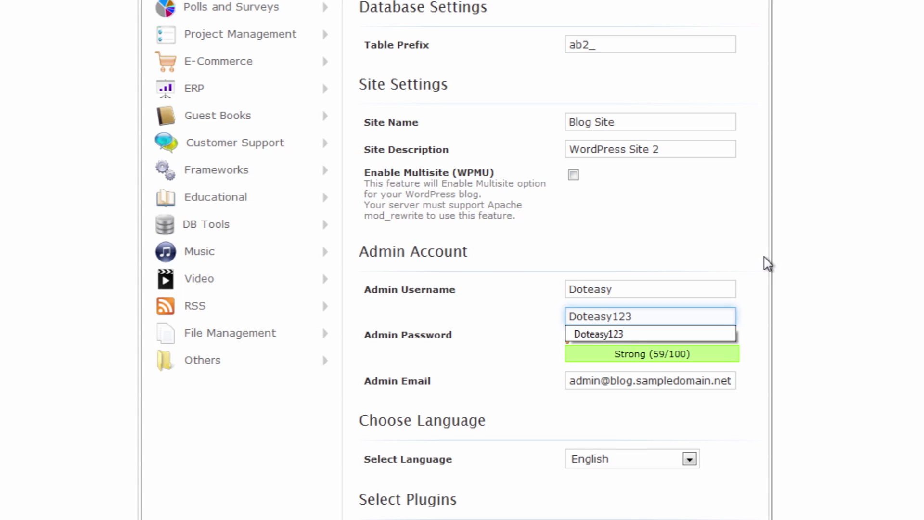
{"action": "scroll", "coordinate": [768, 264], "scroll_direction": "down", "scroll_amount": 5}
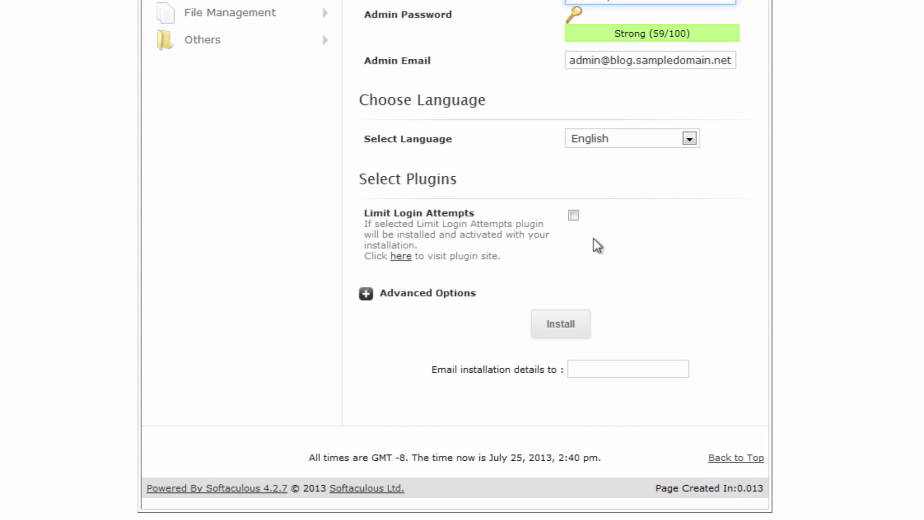
{"action": "left_click", "coordinate": [559, 327]}
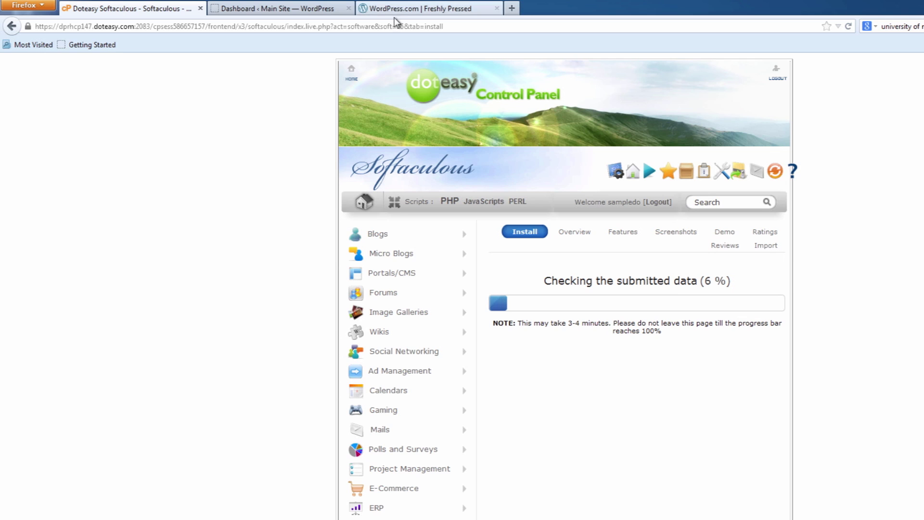
Step: Visit the Main Site homepage from its WordPress dashboard, then go back to the Softaculous tab
{"action": "left_click", "coordinate": [306, 8]}
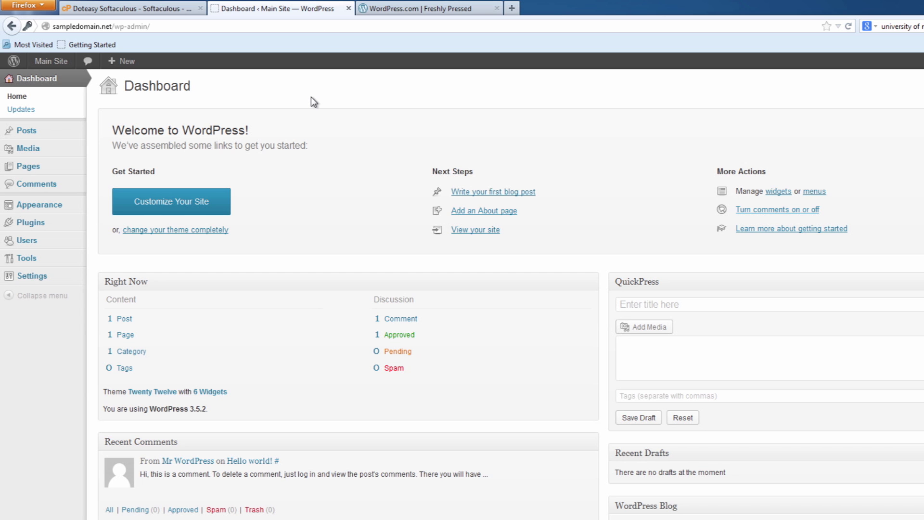
{"action": "mouse_move", "coordinate": [60, 65]}
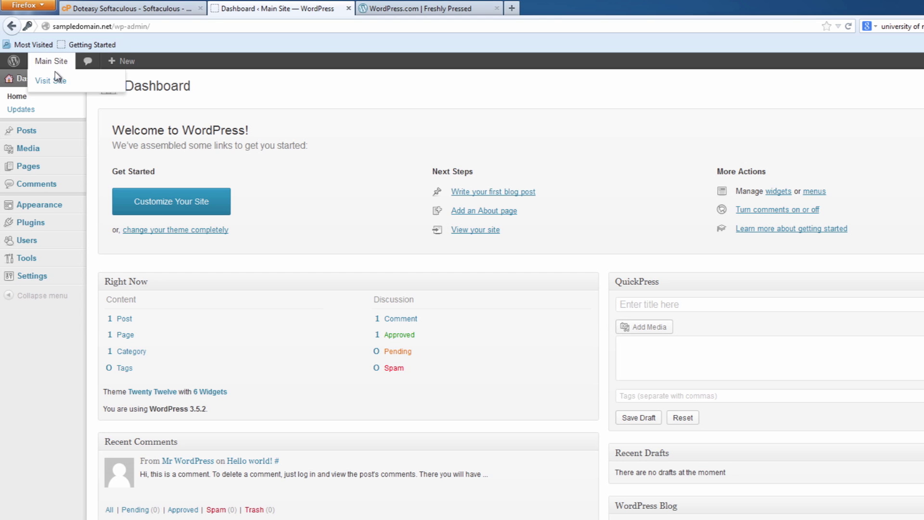
{"action": "left_click", "coordinate": [53, 81]}
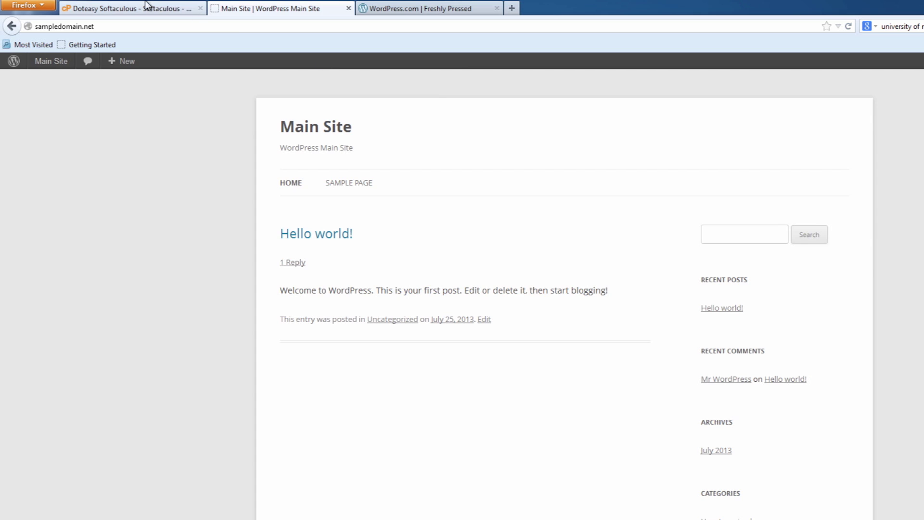
{"action": "left_click", "coordinate": [141, 7]}
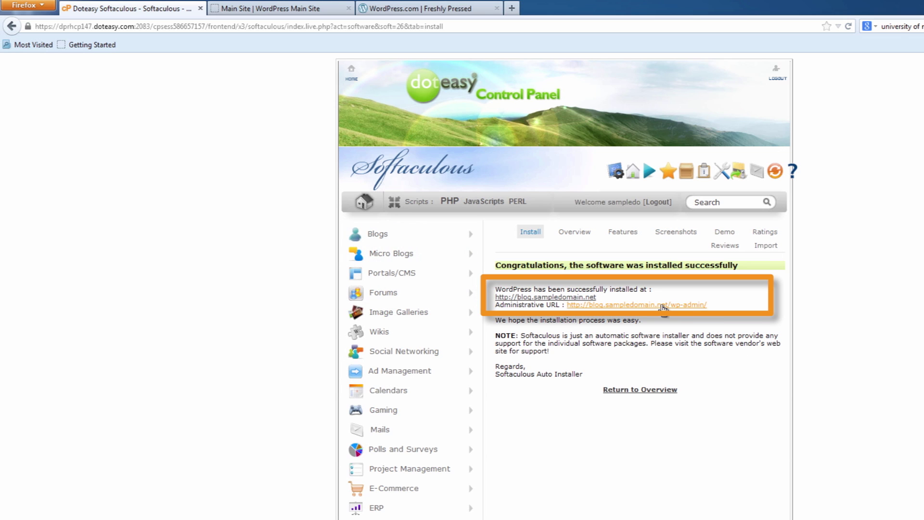
Step: Open the Blog Site at blog.sampledomain.net and compare it with the Main Site tab
{"action": "left_click", "coordinate": [611, 300]}
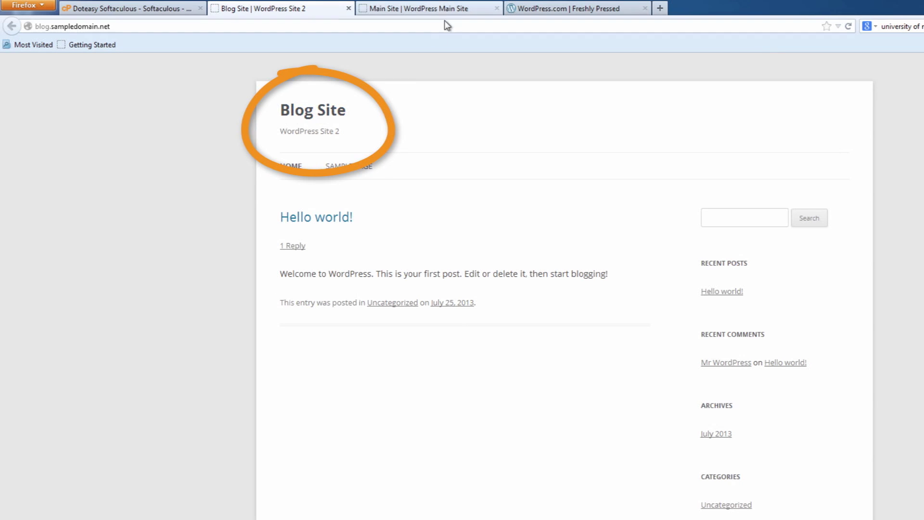
{"action": "left_click", "coordinate": [442, 8]}
{"action": "left_click", "coordinate": [307, 11]}
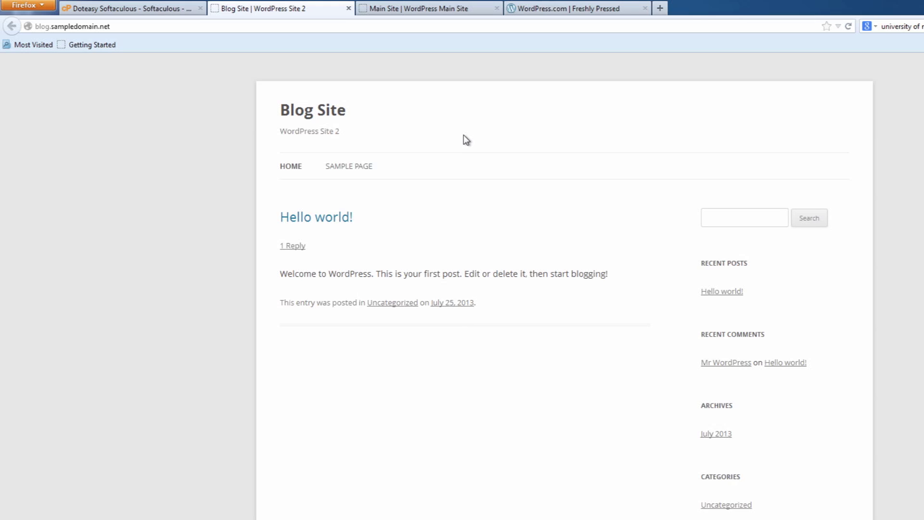
{"action": "left_click", "coordinate": [141, 7]}
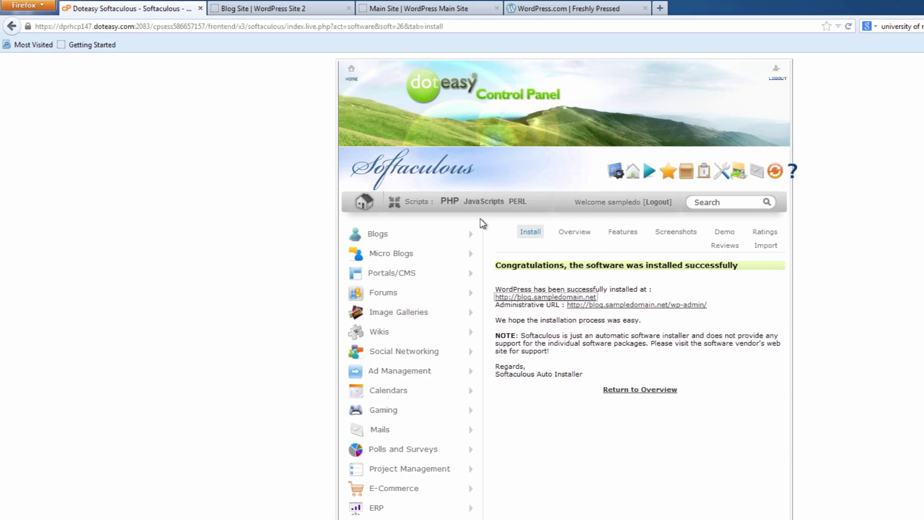
Step: Open File Manager from cPanel home and select the blog folder and WordPress items in public_html
{"action": "left_click", "coordinate": [350, 81]}
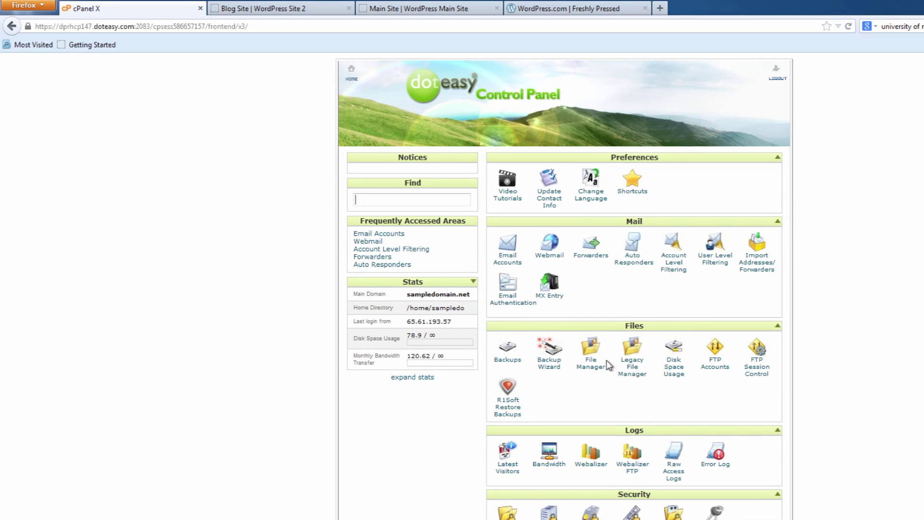
{"action": "left_click", "coordinate": [587, 364]}
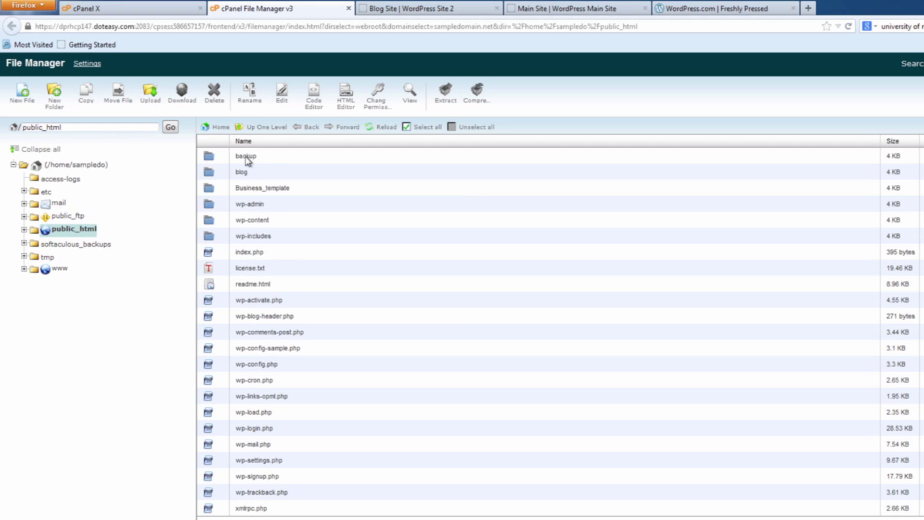
{"action": "left_click", "coordinate": [245, 174]}
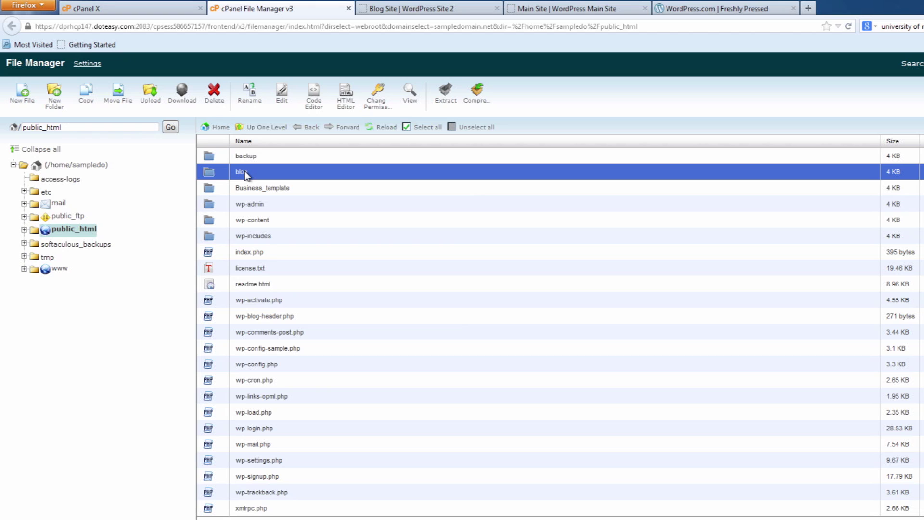
{"action": "left_click", "coordinate": [258, 204]}
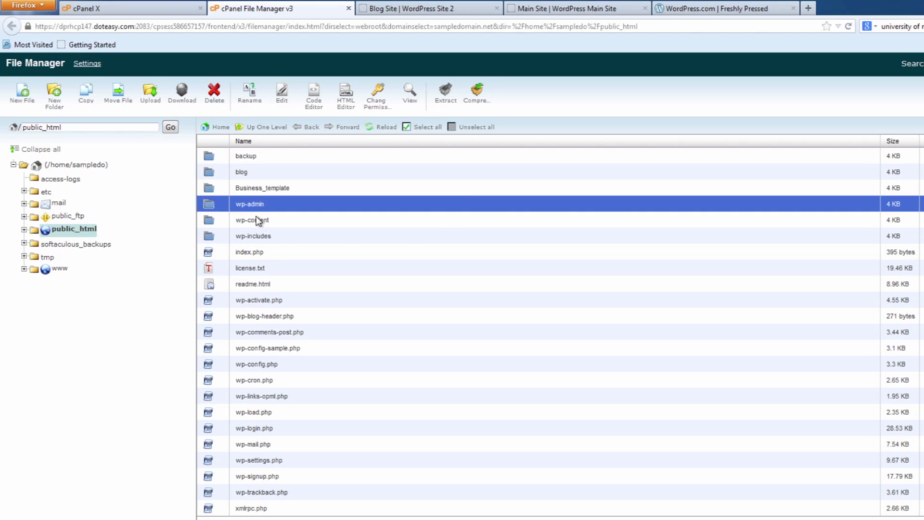
{"action": "left_click", "coordinate": [262, 220]}
{"action": "left_click", "coordinate": [263, 235]}
{"action": "left_click", "coordinate": [258, 302]}
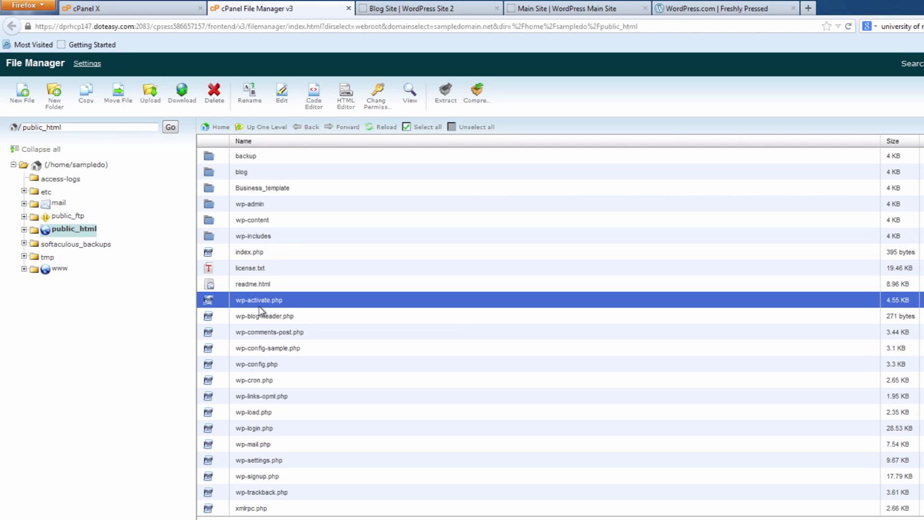
Step: Open the blog folder to view its WordPress files, then view the Blog Site and Main Site tabs
{"action": "double_click", "coordinate": [215, 174]}
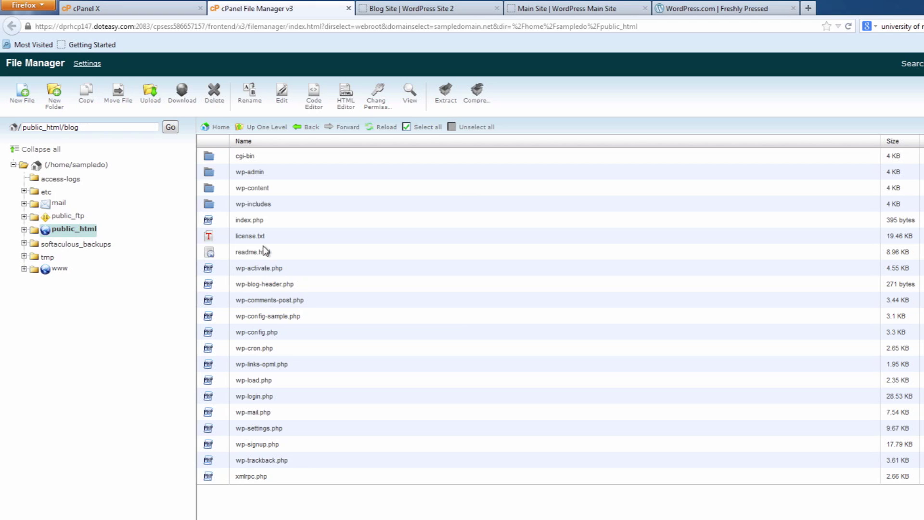
{"action": "left_click", "coordinate": [441, 8]}
{"action": "left_click", "coordinate": [538, 5]}
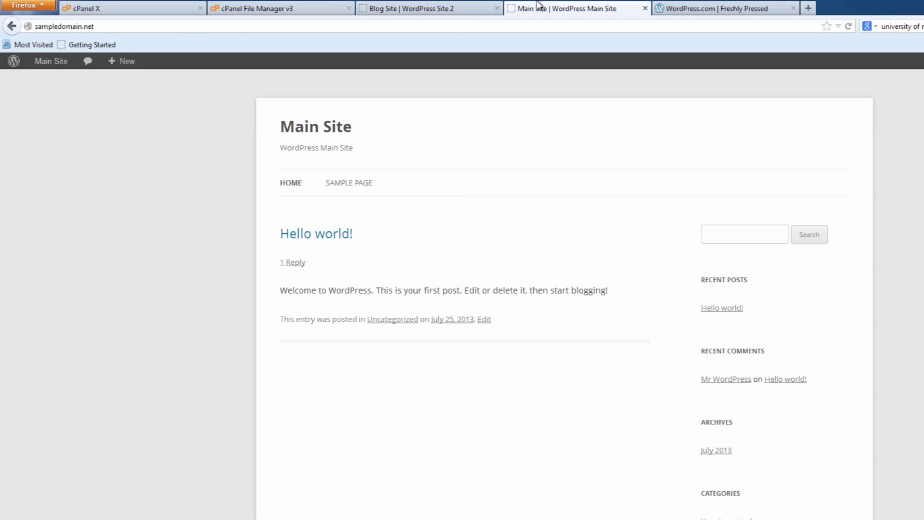
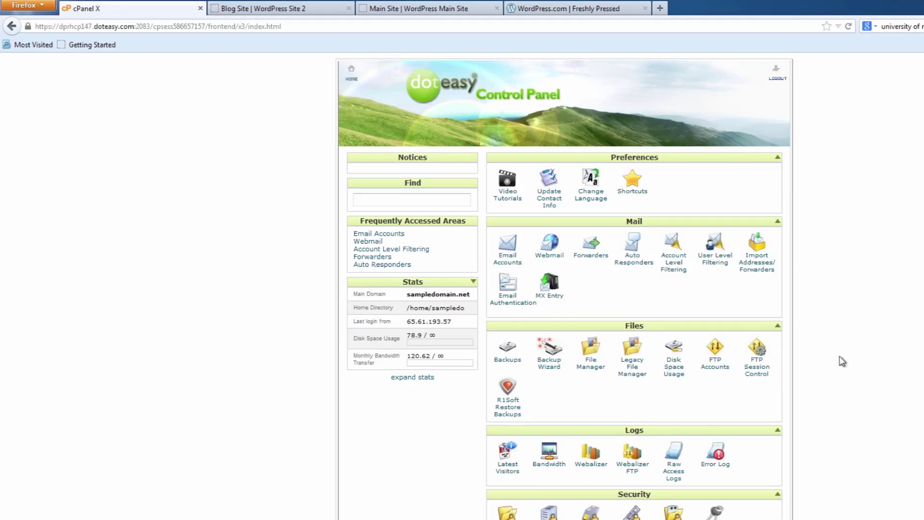
Step: Start a Softaculous WordPress install on sampledomain.net with install directory wpmu
{"action": "scroll", "coordinate": [818, 368], "scroll_direction": "down", "scroll_amount": 8}
{"action": "left_click", "coordinate": [718, 356]}
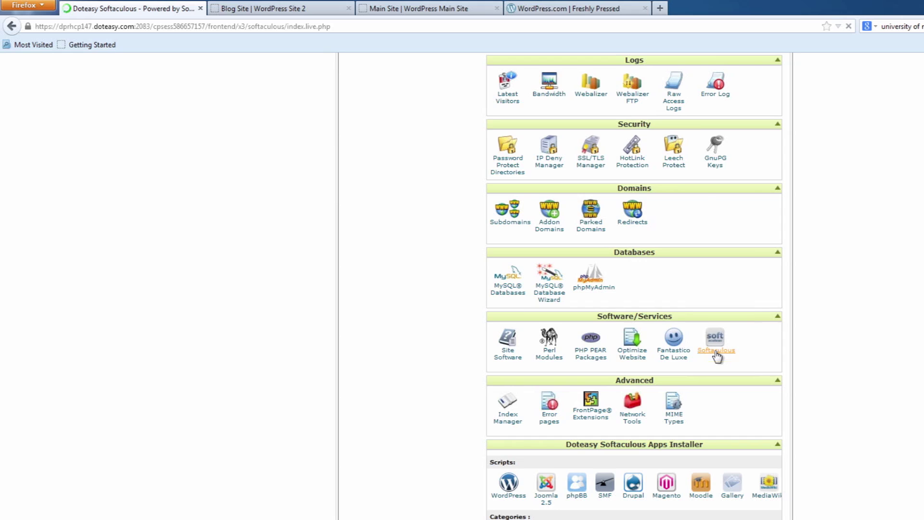
{"action": "left_click", "coordinate": [538, 369]}
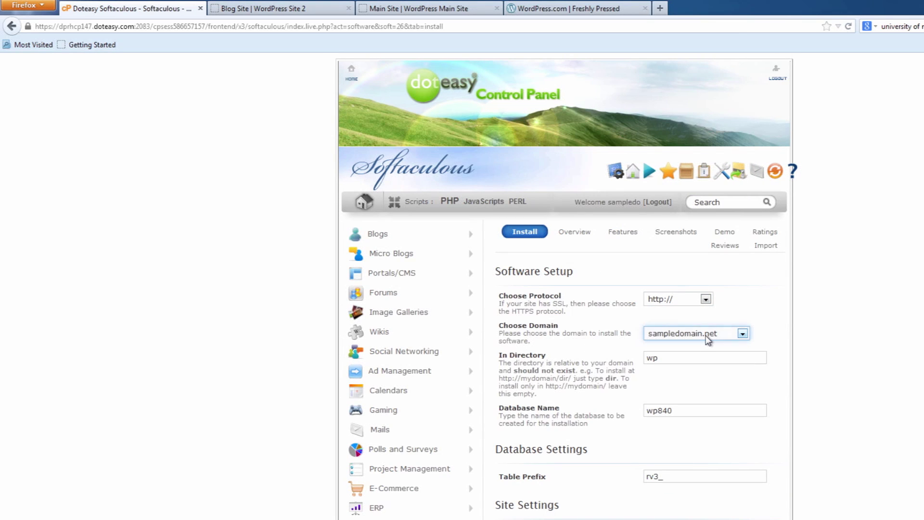
{"action": "left_click", "coordinate": [708, 339]}
{"action": "left_click", "coordinate": [719, 333]}
{"action": "left_click", "coordinate": [691, 355]}
{"action": "left_click_drag", "start_coordinate": [691, 354], "coordinate": [609, 355]}
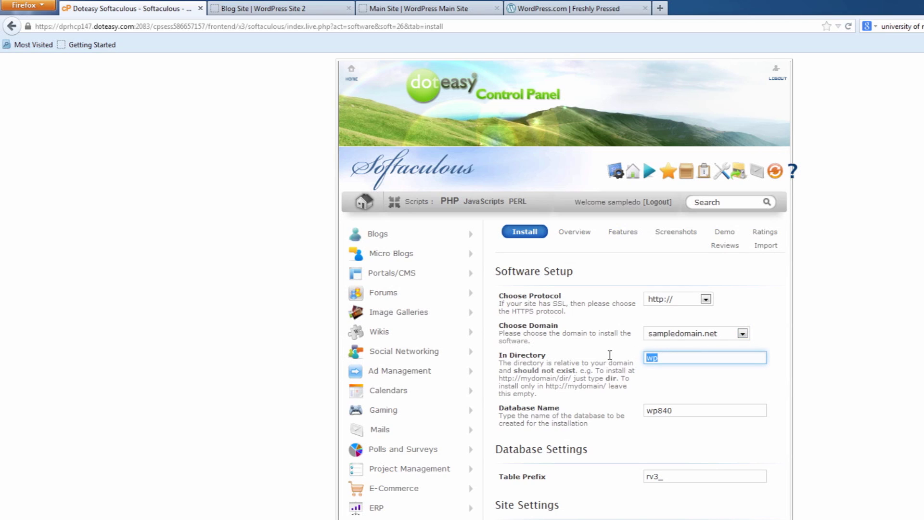
{"action": "type", "text": "w"}
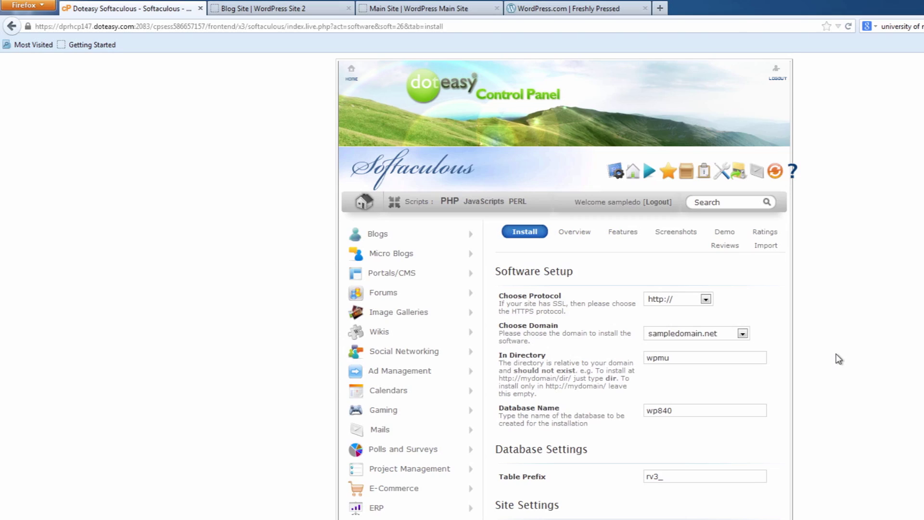
{"action": "scroll", "coordinate": [833, 359], "scroll_direction": "down", "scroll_amount": 5}
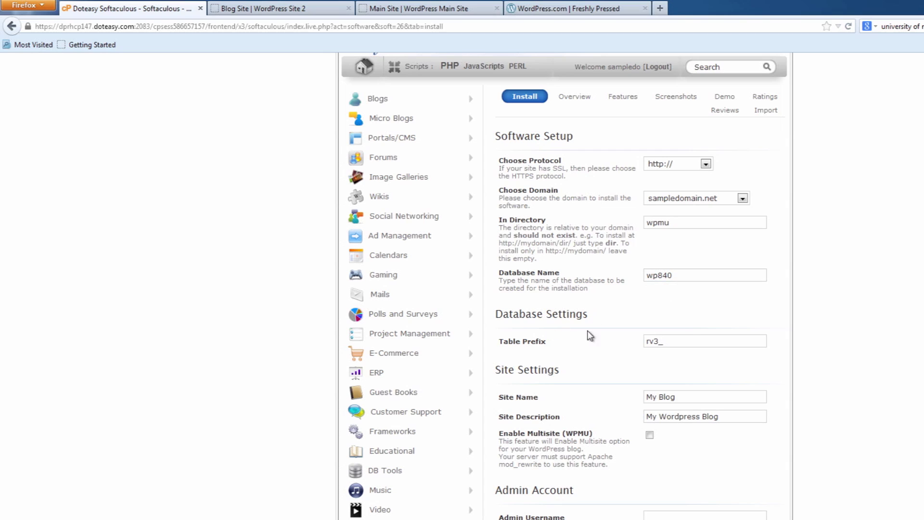
Step: Name the site WordPress MU, describe it as Multisite WordPress, and enable Multisite
{"action": "triple_click", "coordinate": [651, 396]}
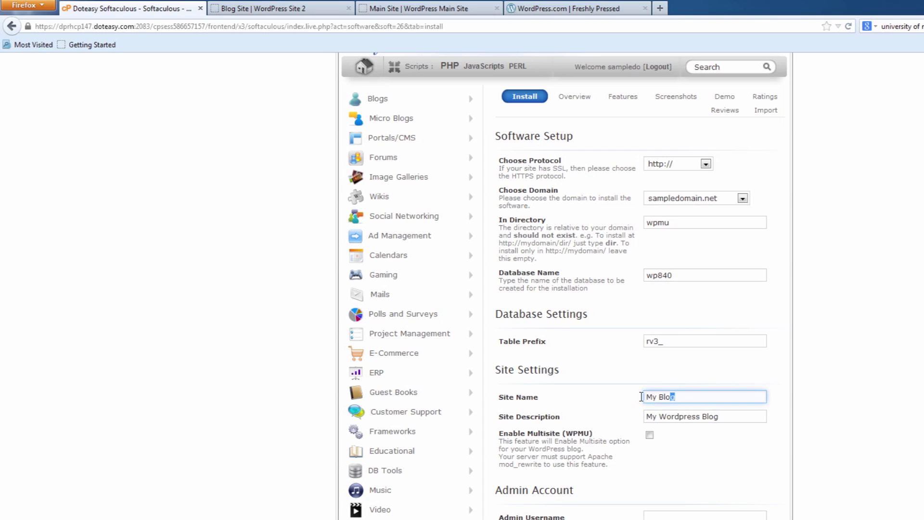
{"action": "type", "text": "WordPress MU"}
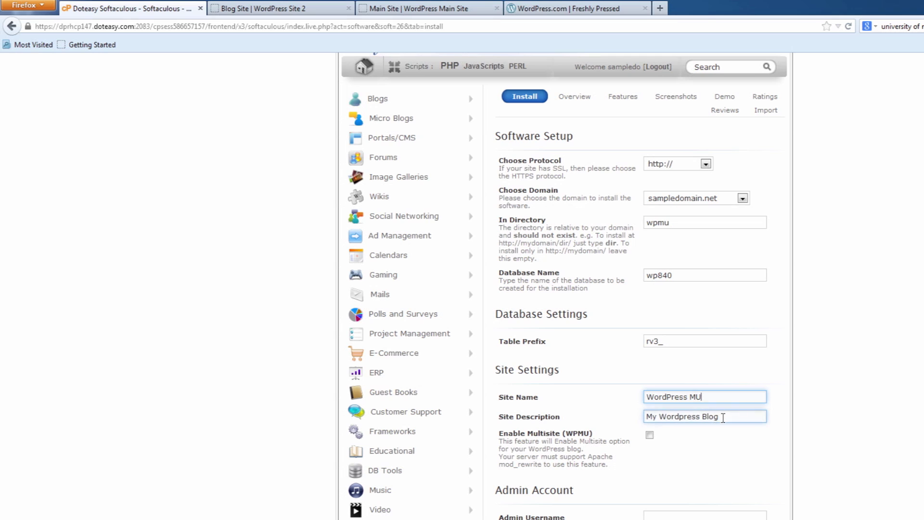
{"action": "left_click_drag", "start_coordinate": [759, 415], "coordinate": [629, 410]}
{"action": "type", "text": "Multi"}
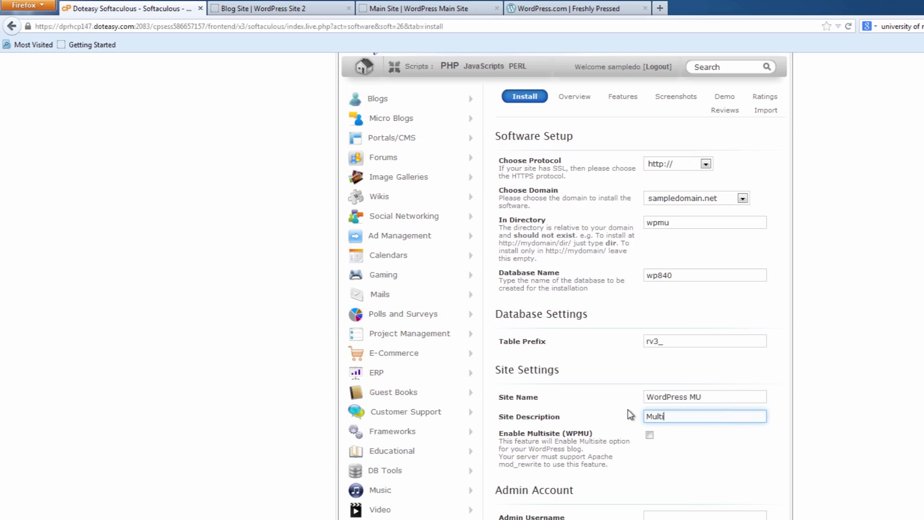
{"action": "type", "text": "site WordPress"}
{"action": "left_click", "coordinate": [650, 435]}
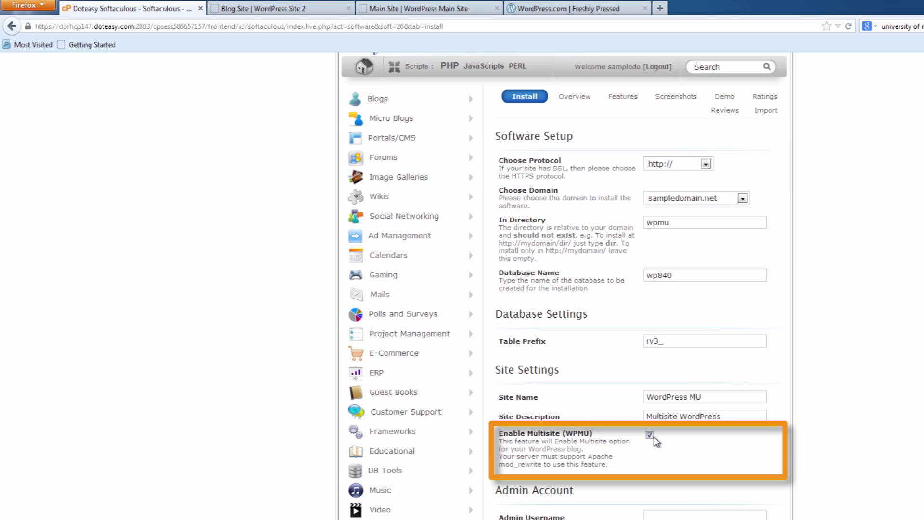
Step: Enter the admin username and password for the new install
{"action": "left_click", "coordinate": [684, 479]}
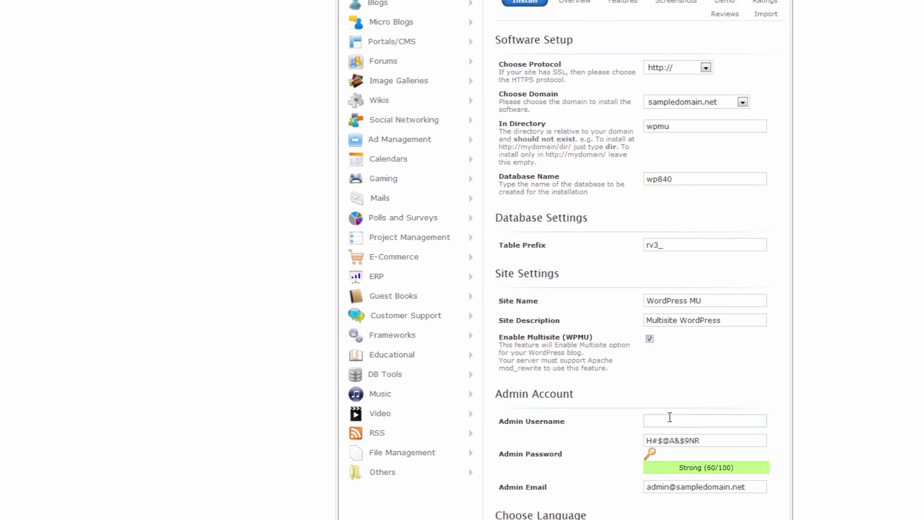
{"action": "type", "text": "Doteasy"}
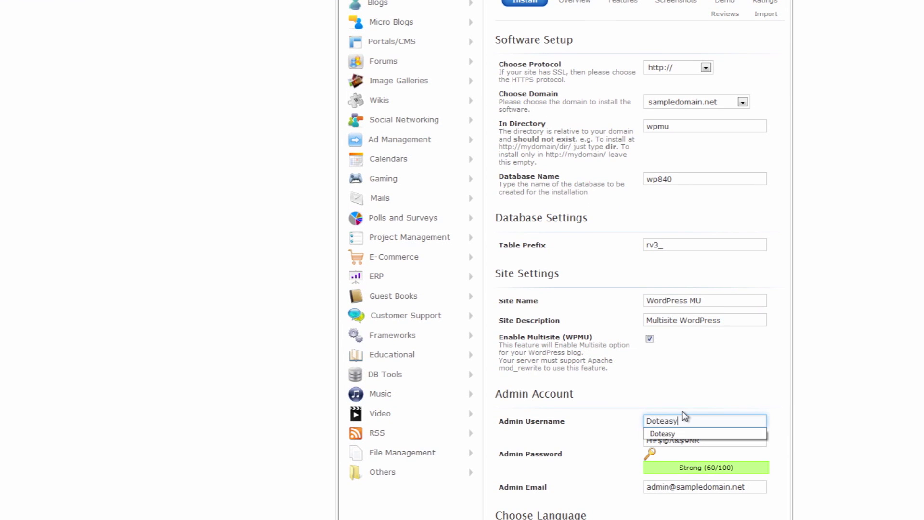
{"action": "key", "text": "Tab"}
{"action": "scroll", "coordinate": [750, 397], "scroll_direction": "down", "scroll_amount": 6}
Step: Run the installation and open the Administrative URL in a new tab
{"action": "left_click", "coordinate": [640, 379]}
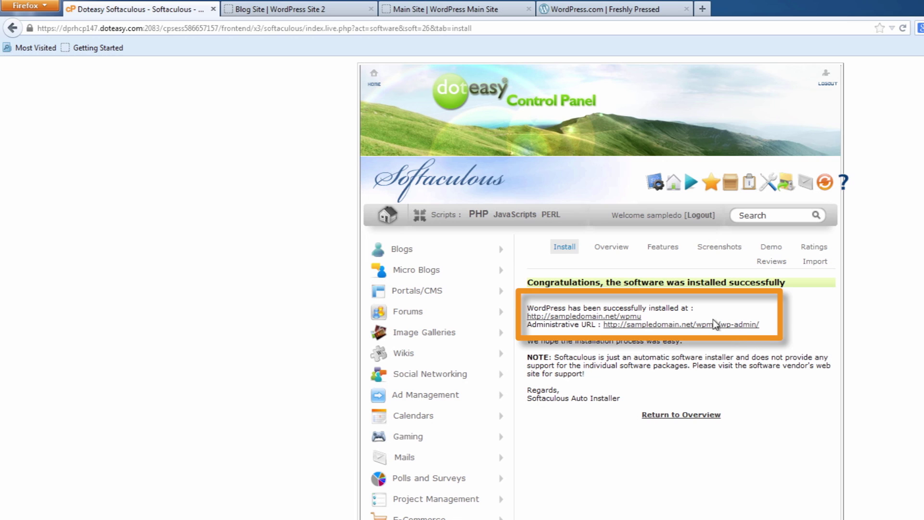
{"action": "right_click", "coordinate": [712, 325]}
{"action": "left_click", "coordinate": [750, 333]}
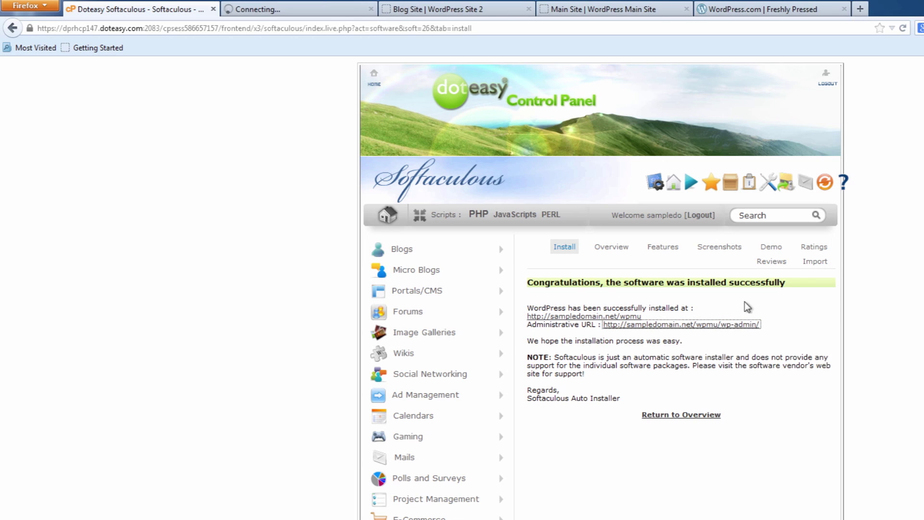
{"action": "left_click", "coordinate": [328, 13]}
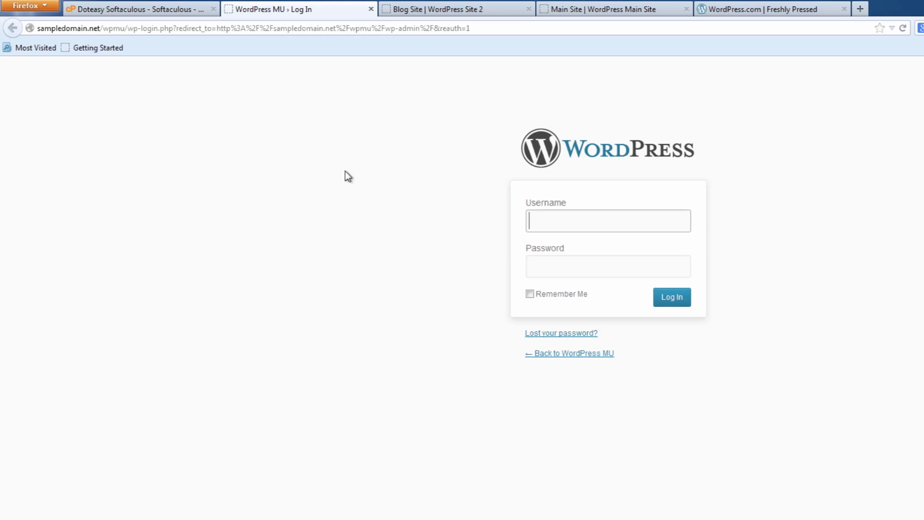
Step: Log in to the wpmu admin with the new admin username and password
{"action": "type", "text": "Doteasy"}
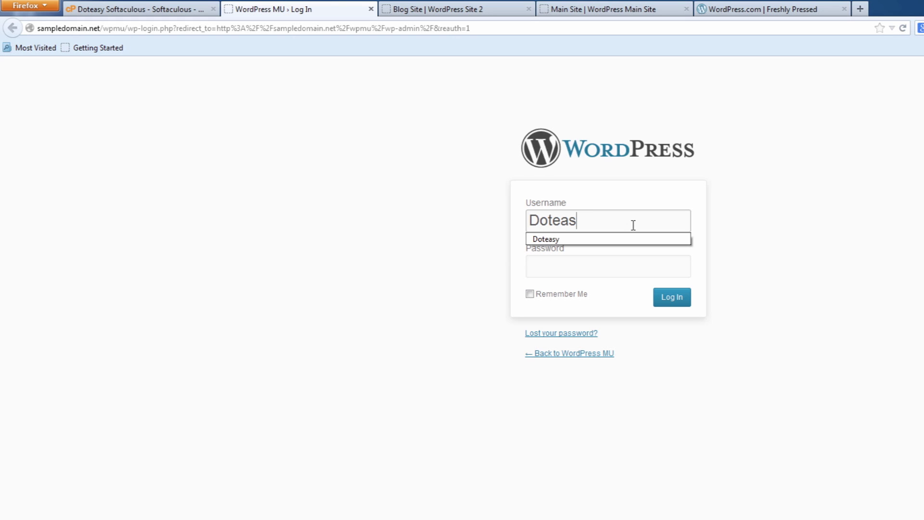
{"action": "key", "text": "Tab"}
{"action": "type", "text": "**********"}
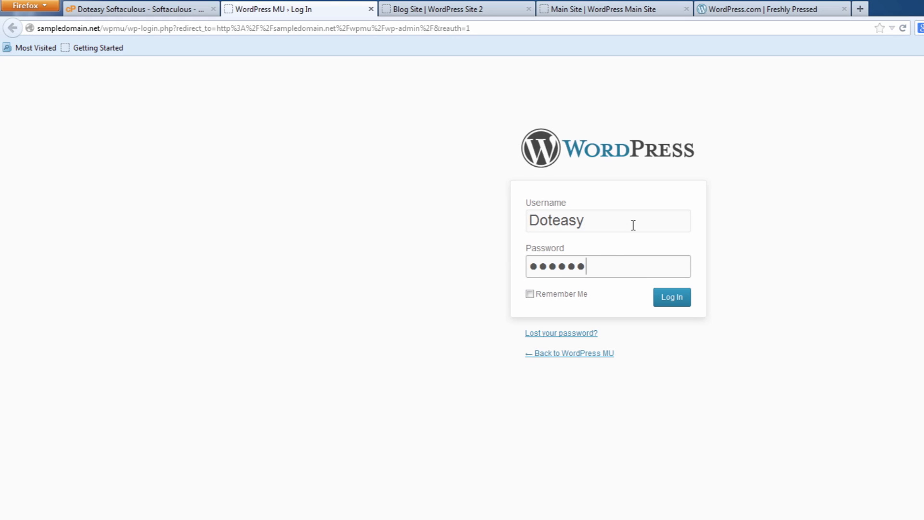
{"action": "key", "text": "Return"}
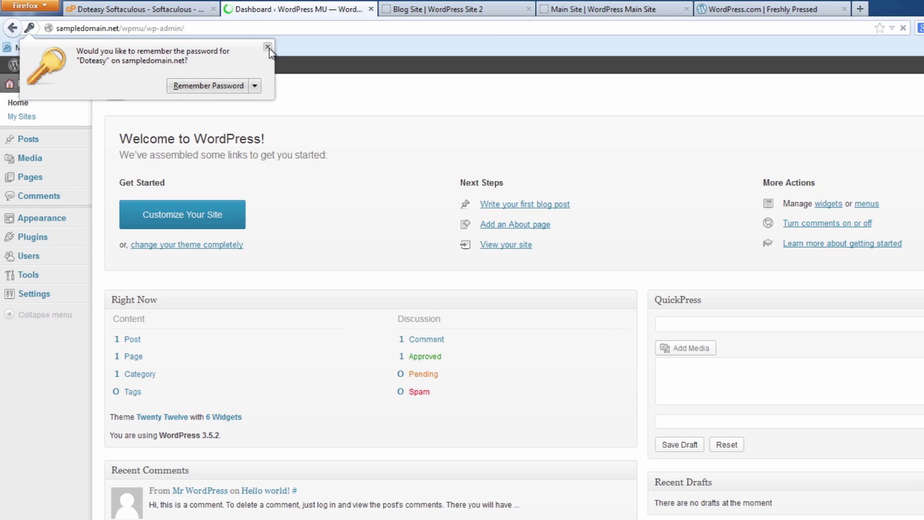
Step: Dismiss the save-password prompt and go to My Sites > Network Admin > Dashboard
{"action": "left_click", "coordinate": [267, 46]}
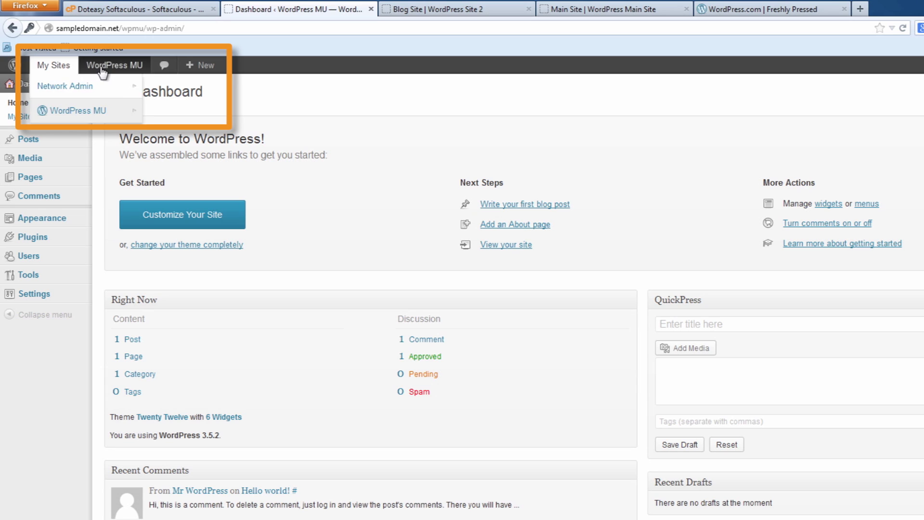
{"action": "mouse_move", "coordinate": [106, 72]}
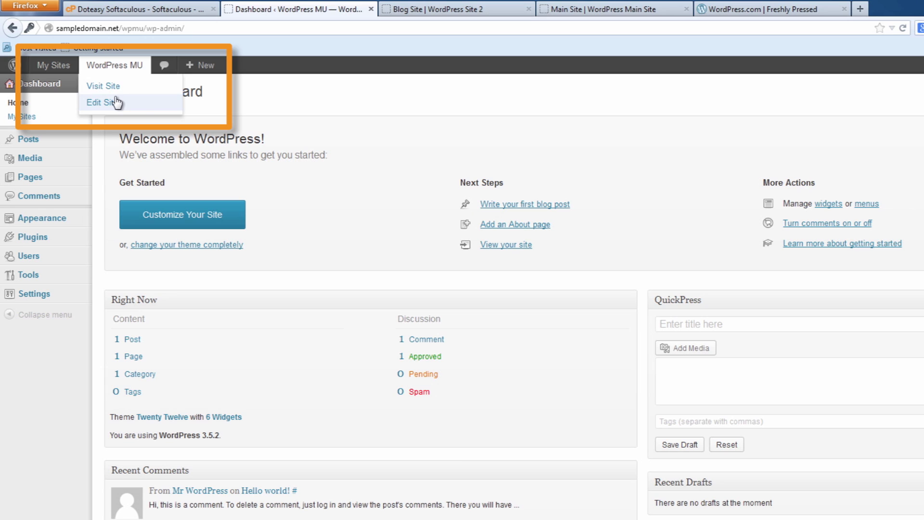
{"action": "mouse_move", "coordinate": [58, 70]}
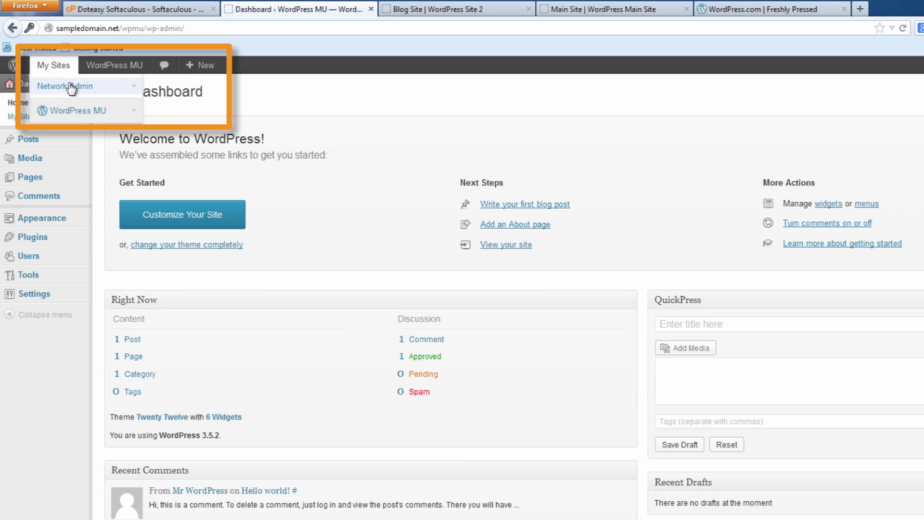
{"action": "mouse_move", "coordinate": [79, 90]}
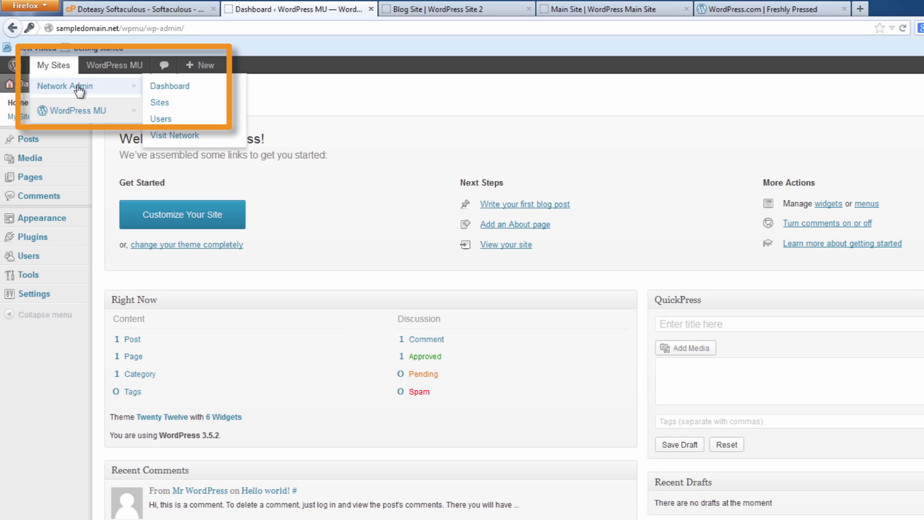
{"action": "left_click", "coordinate": [158, 88]}
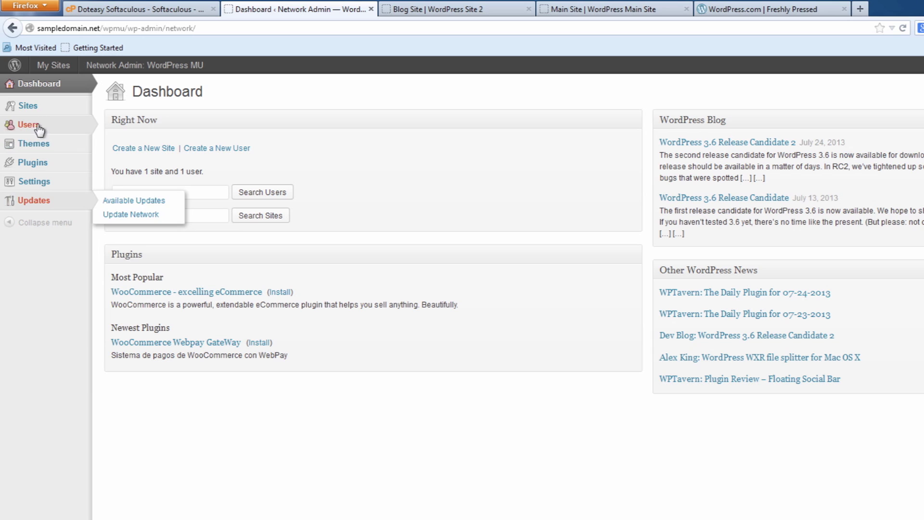
Step: View the network's Sites list, then the network Themes page
{"action": "mouse_move", "coordinate": [30, 110]}
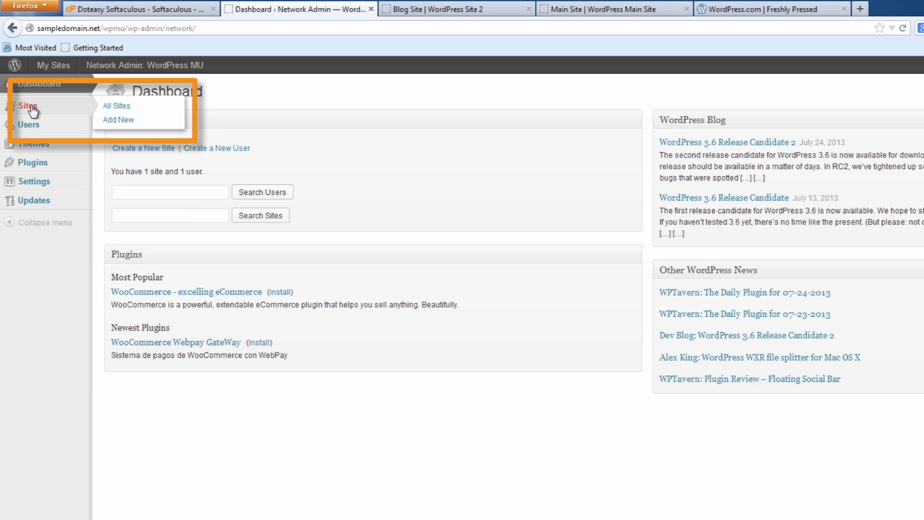
{"action": "left_click", "coordinate": [31, 108]}
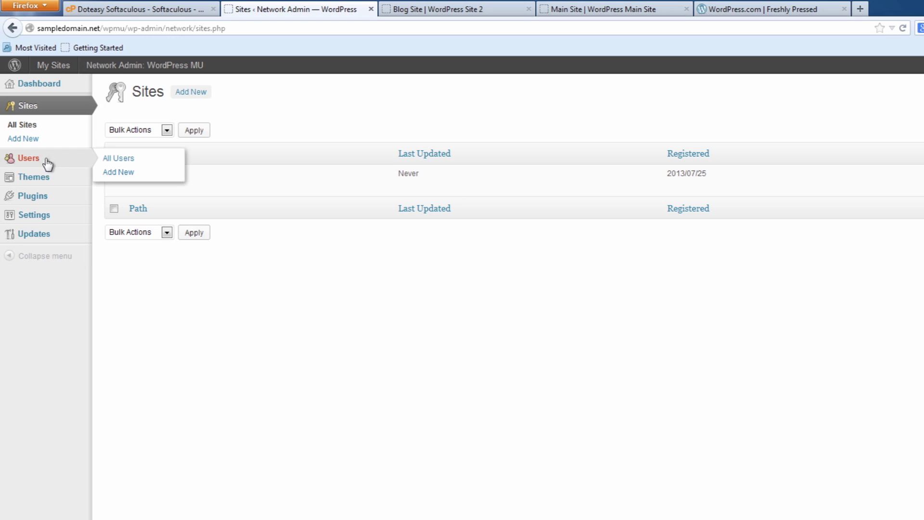
{"action": "left_click", "coordinate": [42, 176]}
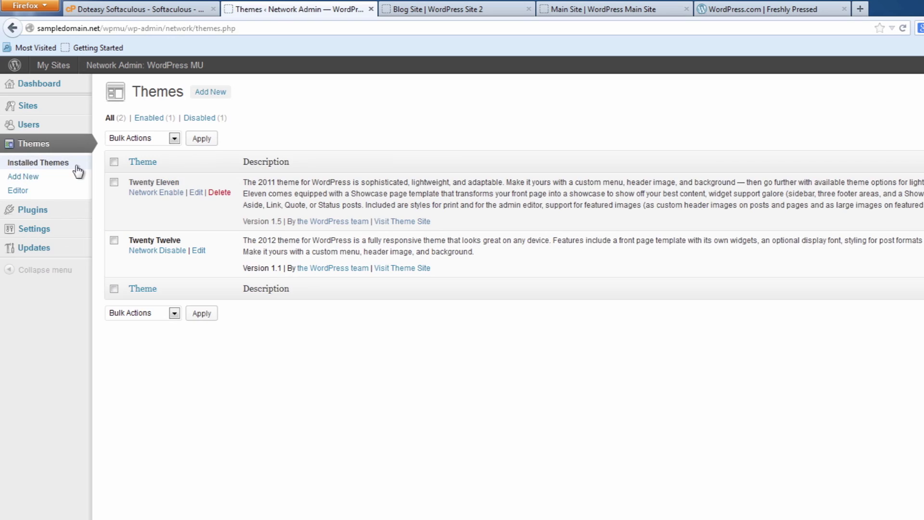
{"action": "left_click", "coordinate": [42, 218]}
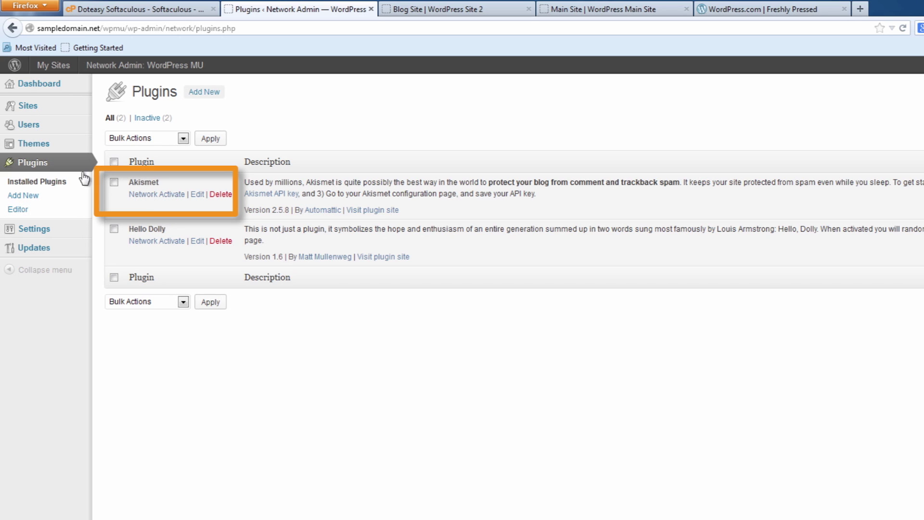
{"action": "left_click", "coordinate": [57, 146]}
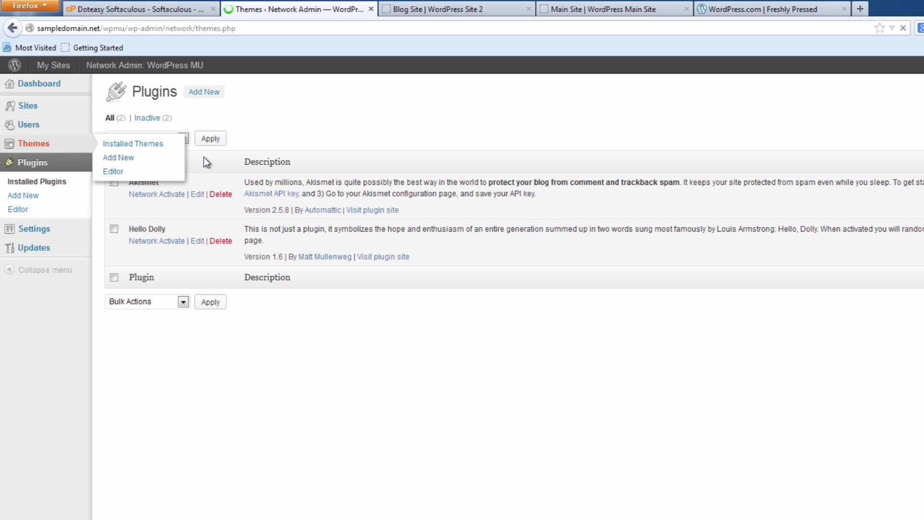
{"action": "left_click", "coordinate": [47, 163]}
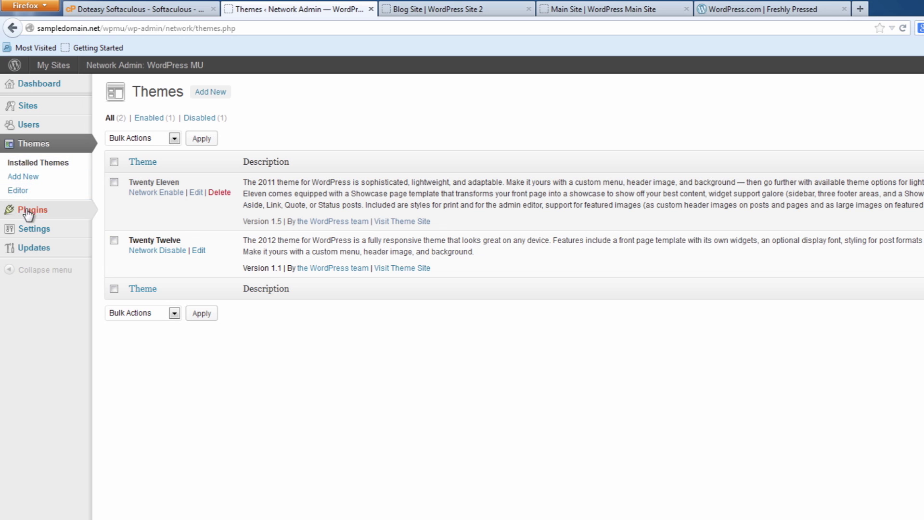
{"action": "mouse_move", "coordinate": [27, 217]}
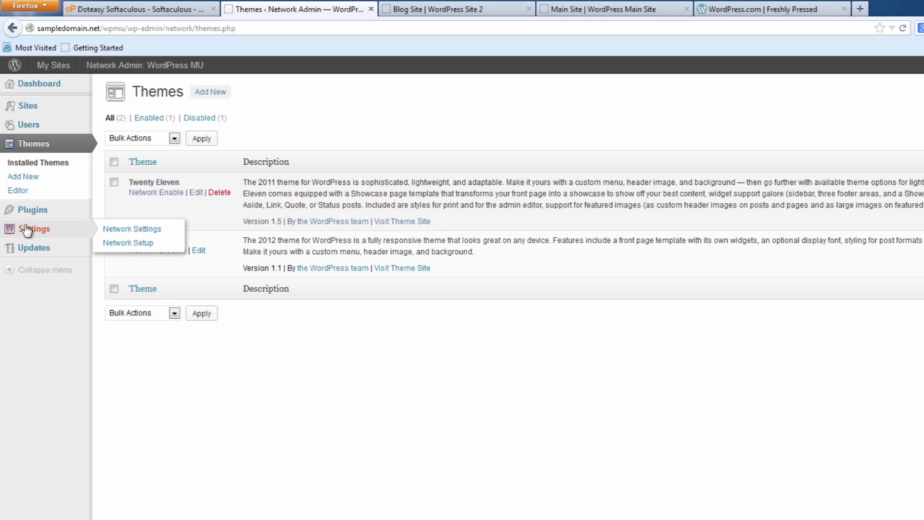
Step: Look through Network Settings, then return to the Sites list showing only /wpmu/
{"action": "left_click", "coordinate": [27, 230]}
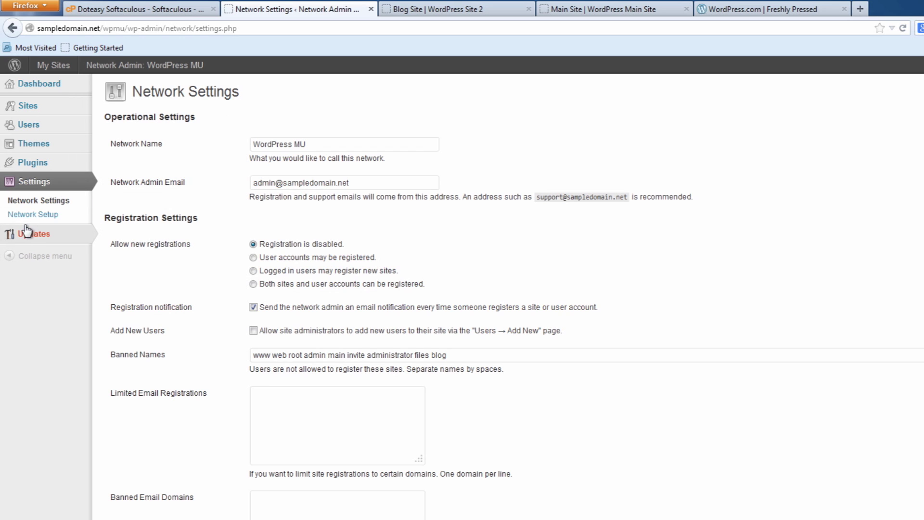
{"action": "scroll", "coordinate": [336, 200], "scroll_direction": "down", "scroll_amount": 9}
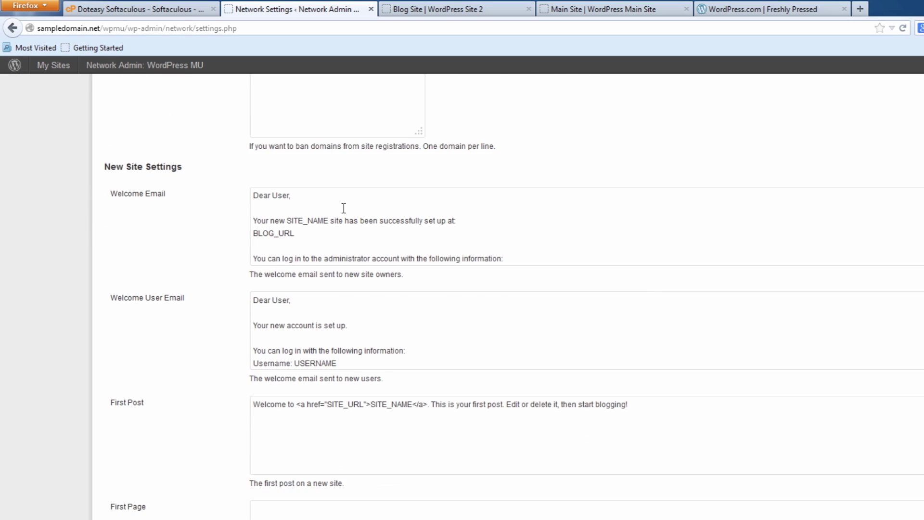
{"action": "scroll", "coordinate": [347, 215], "scroll_direction": "down", "scroll_amount": 2}
{"action": "scroll", "coordinate": [224, 303], "scroll_direction": "down", "scroll_amount": 8}
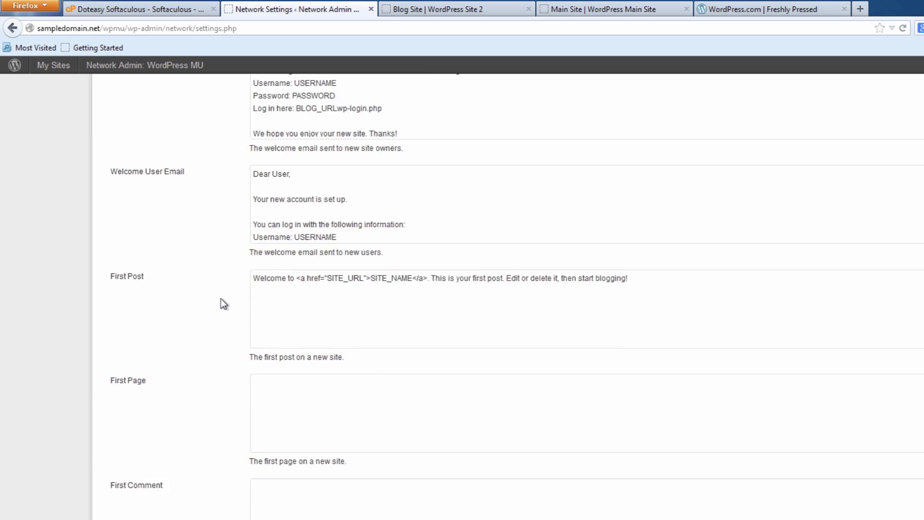
{"action": "scroll", "coordinate": [221, 298], "scroll_direction": "up", "scroll_amount": 6}
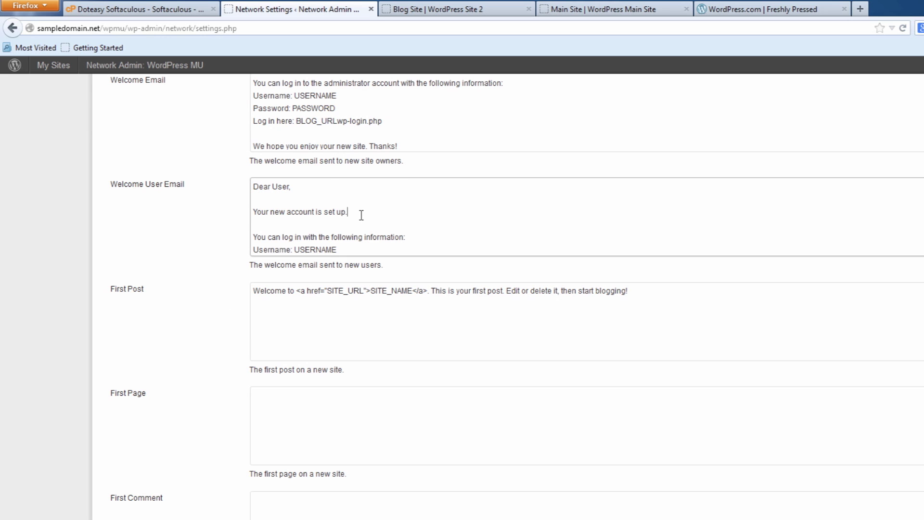
{"action": "scroll", "coordinate": [361, 214], "scroll_direction": "down", "scroll_amount": 2}
{"action": "scroll", "coordinate": [232, 256], "scroll_direction": "down", "scroll_amount": 6}
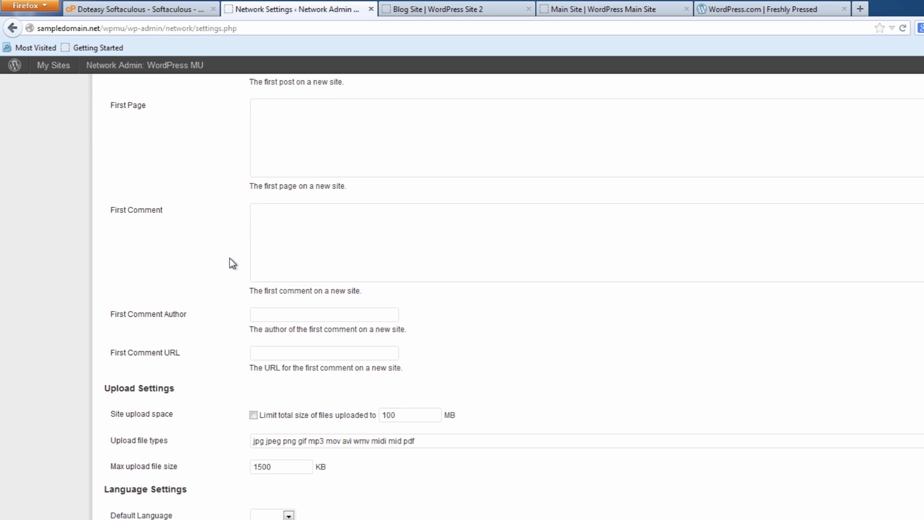
{"action": "scroll", "coordinate": [230, 258], "scroll_direction": "up", "scroll_amount": 17}
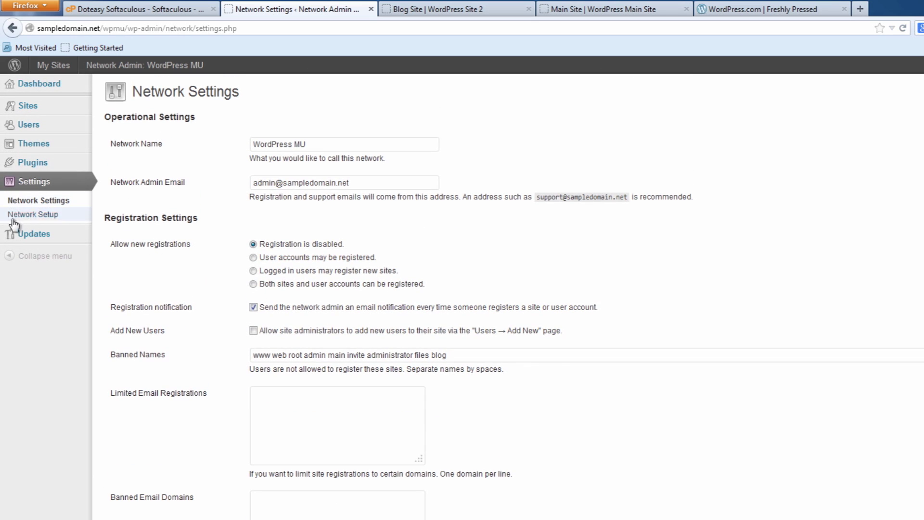
{"action": "left_click", "coordinate": [33, 110]}
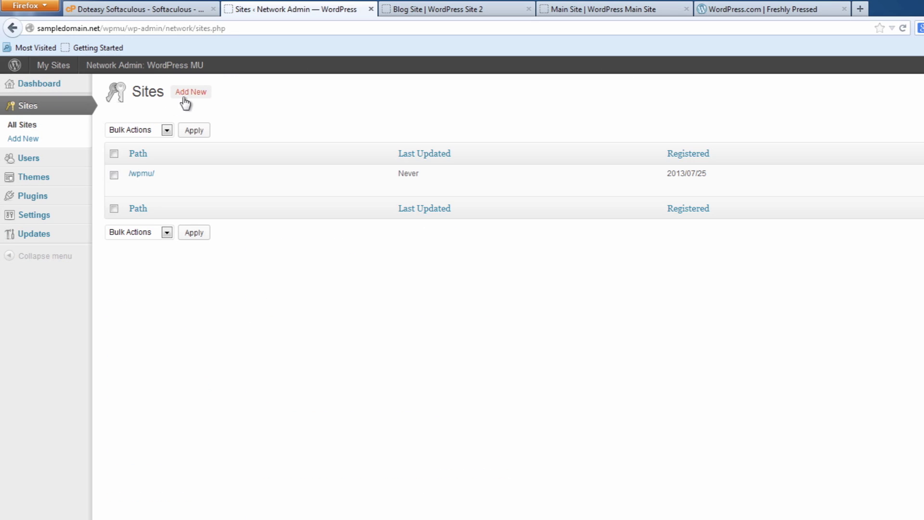
Step: Start a new network site with address test1 and title Test1
{"action": "left_click", "coordinate": [185, 94]}
{"action": "left_click", "coordinate": [321, 132]}
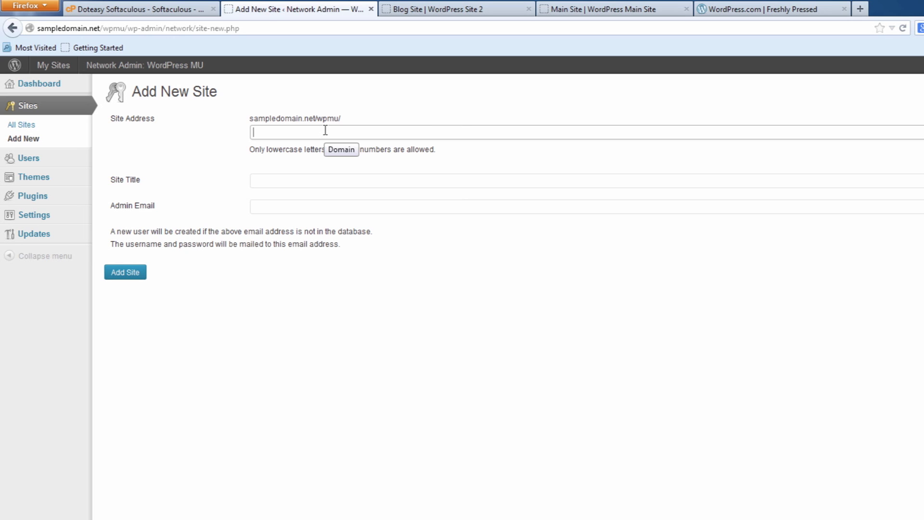
{"action": "left_click_drag", "start_coordinate": [258, 119], "coordinate": [336, 117]}
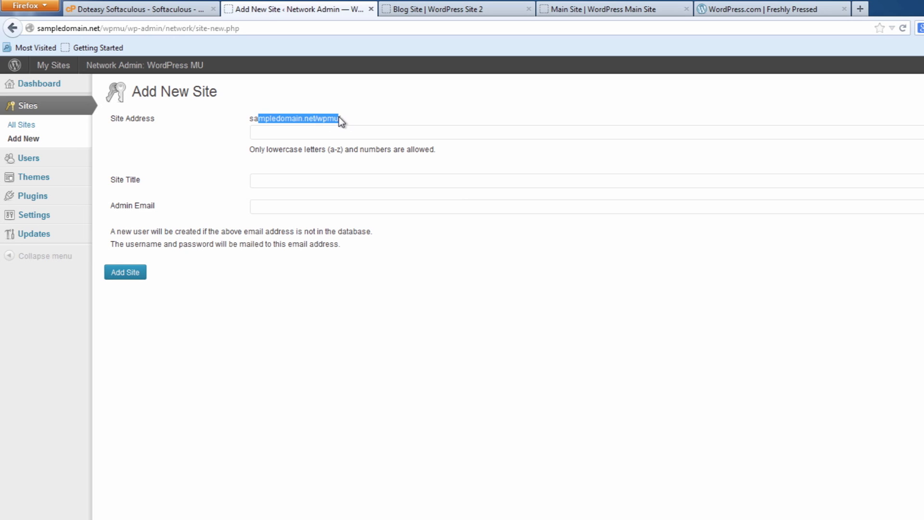
{"action": "left_click", "coordinate": [320, 131]}
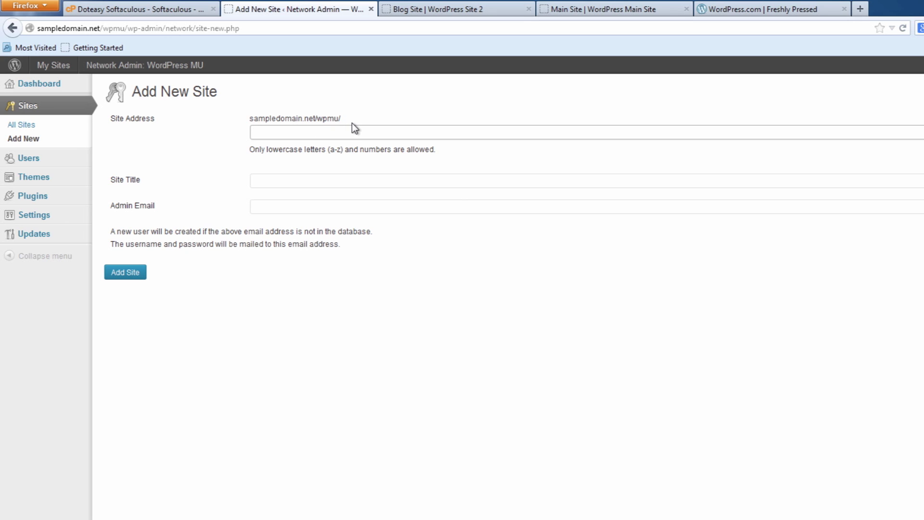
{"action": "type", "text": "test1"}
{"action": "left_click", "coordinate": [258, 181]}
{"action": "type", "text": "Test1"}
Step: Enter the site admin's e-mail and add the test1 site
{"action": "left_click", "coordinate": [258, 204]}
{"action": "left_click_drag", "start_coordinate": [105, 206], "coordinate": [150, 205]}
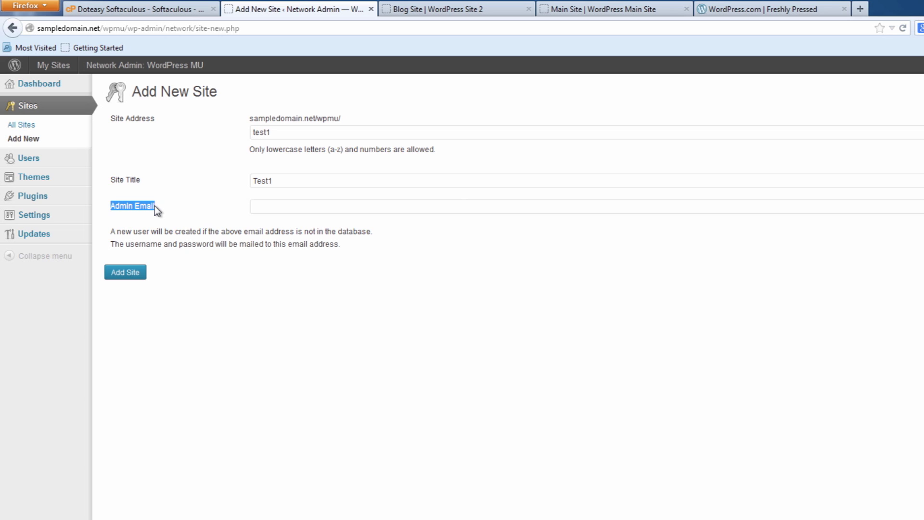
{"action": "left_click", "coordinate": [284, 207]}
{"action": "type", "text": "admin@sampledomain.net"}
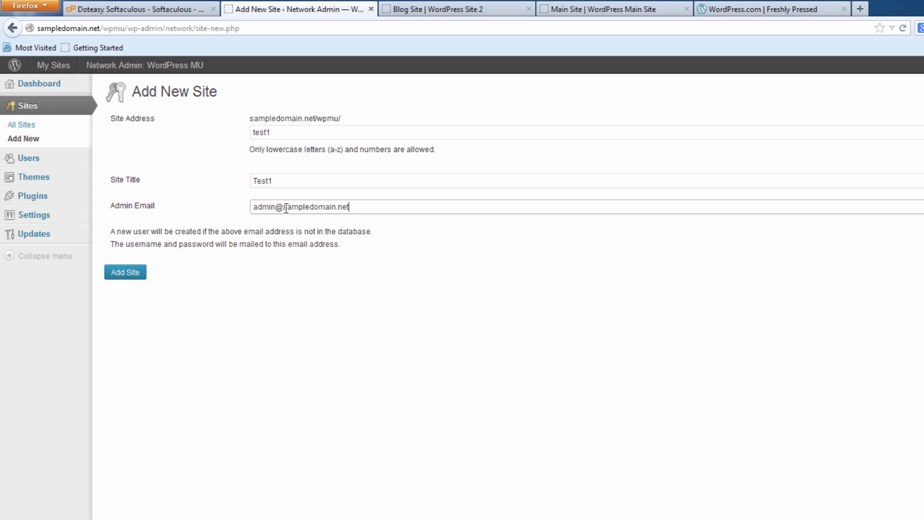
{"action": "left_click", "coordinate": [114, 279]}
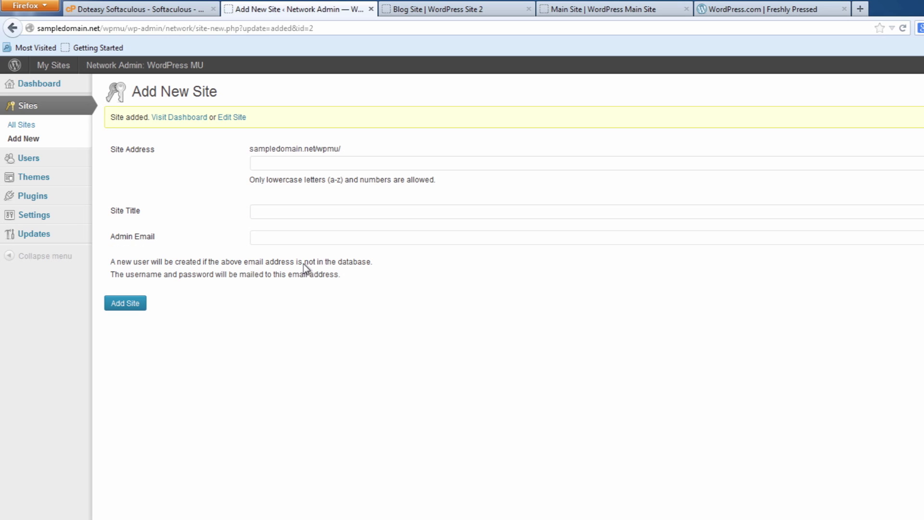
{"action": "left_click", "coordinate": [33, 125]}
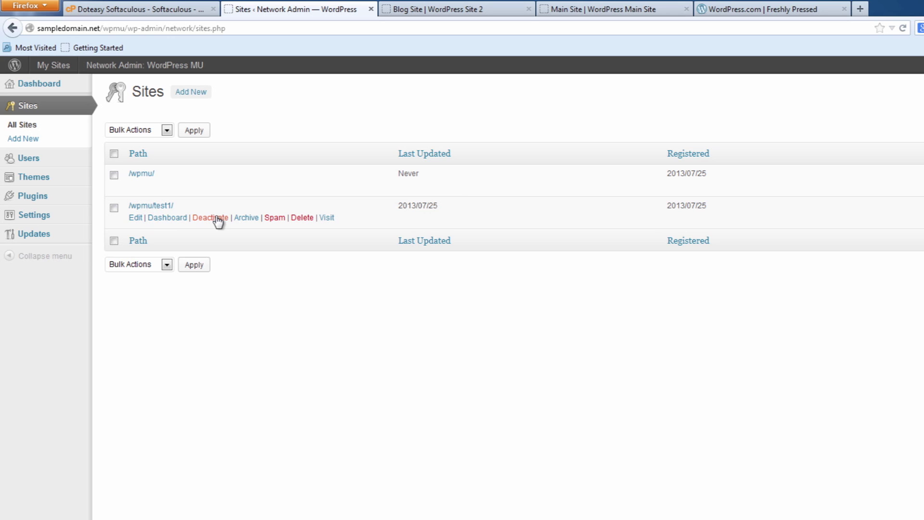
Step: Start another new site with address test2 and title Test2
{"action": "mouse_move", "coordinate": [185, 209]}
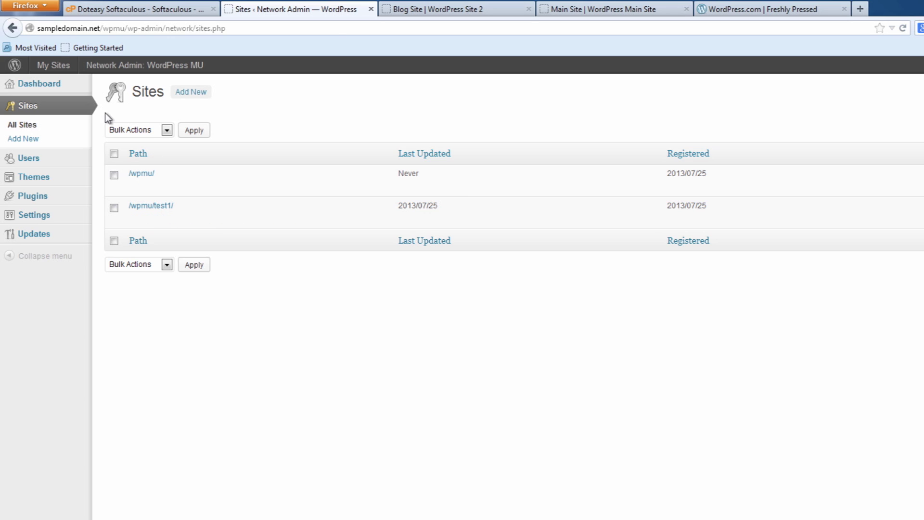
{"action": "left_click", "coordinate": [182, 93]}
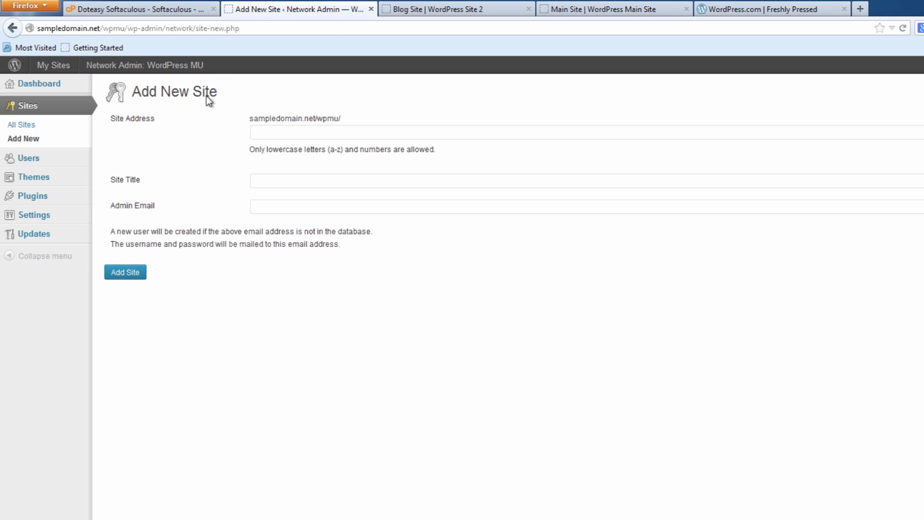
{"action": "left_click", "coordinate": [271, 134]}
{"action": "type", "text": "wp"}
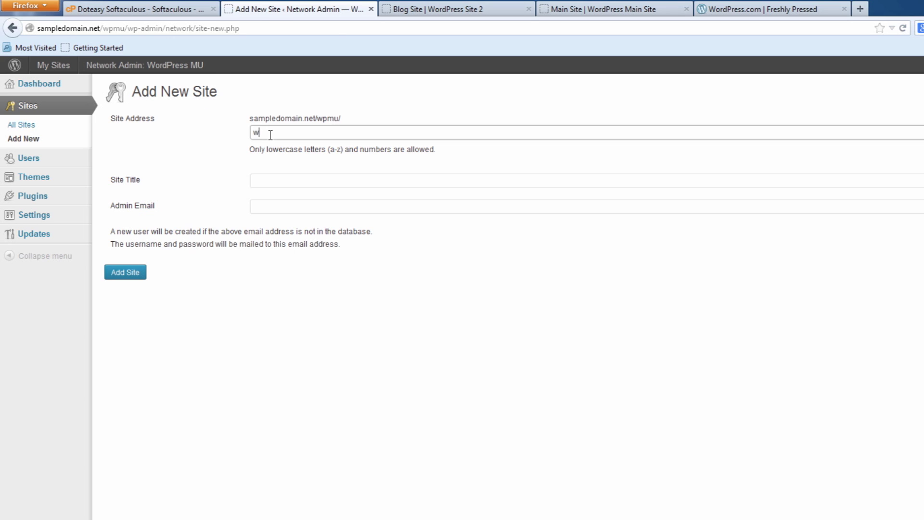
{"action": "key", "text": "BackSpace"}
{"action": "key", "text": "BackSpace"}
{"action": "type", "text": "test2"}
{"action": "left_click", "coordinate": [278, 182]}
{"action": "type", "text": "Test2"}
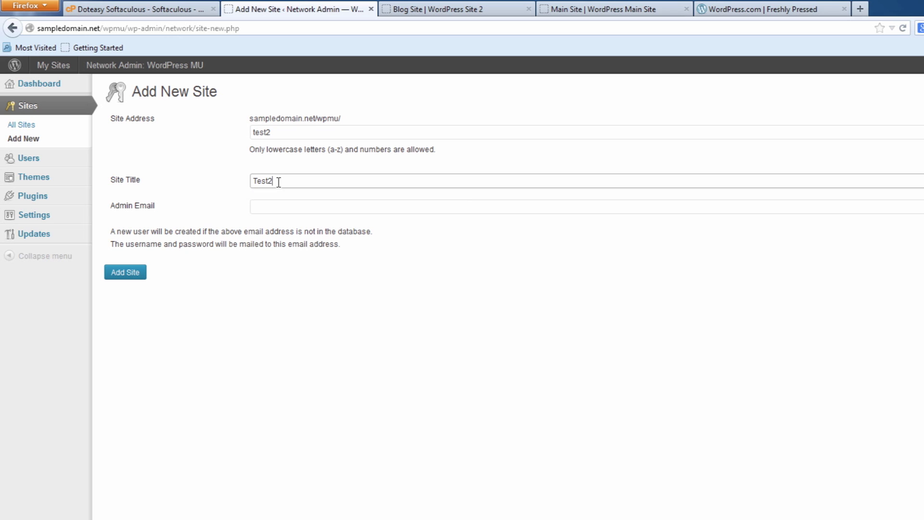
Step: Fill in the admin e-mail, add the test2 site, and view all network sites
{"action": "left_click", "coordinate": [278, 204]}
{"action": "type", "text": "admin"}
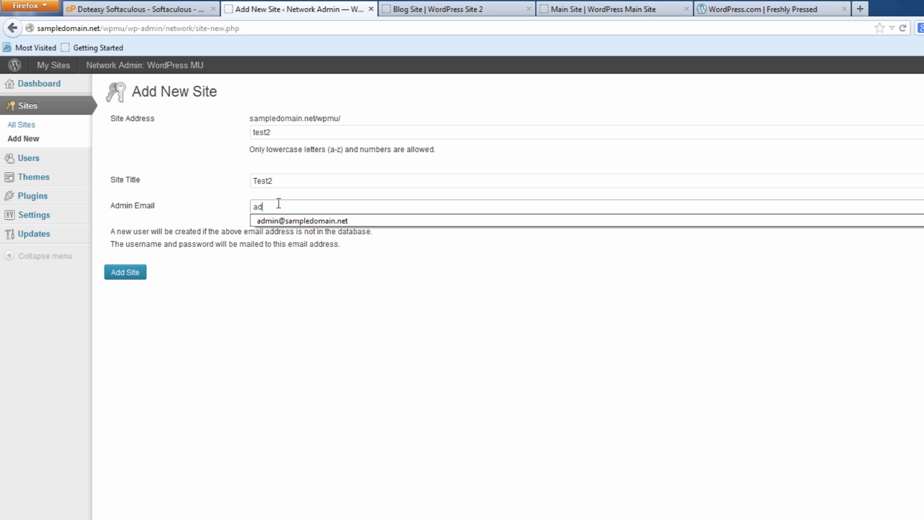
{"action": "left_click", "coordinate": [287, 218]}
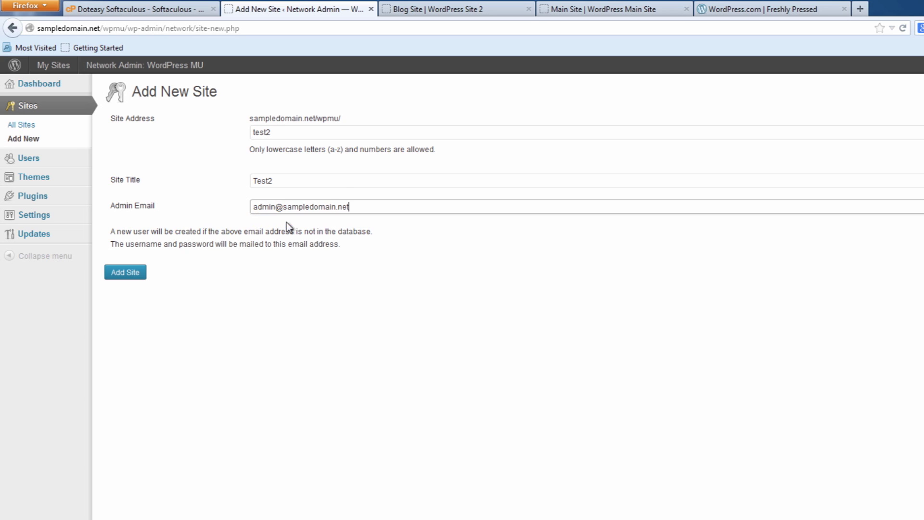
{"action": "left_click", "coordinate": [123, 274]}
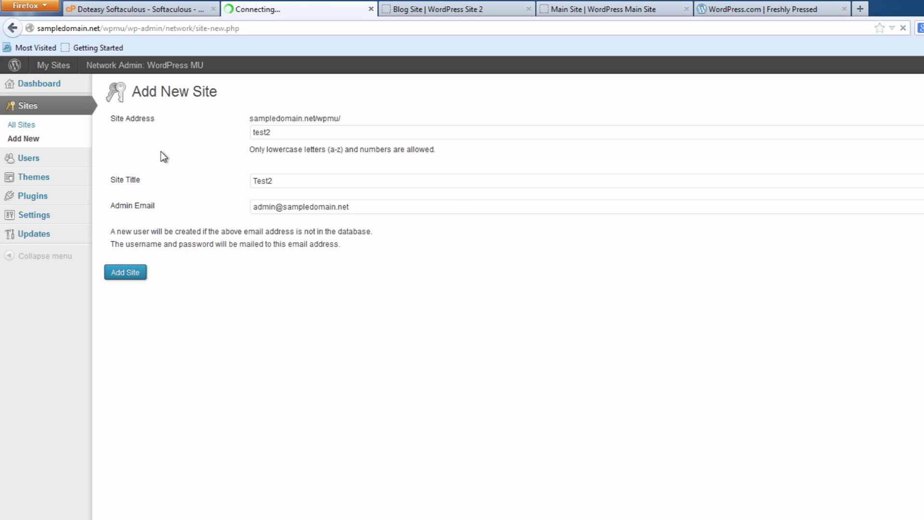
{"action": "left_click", "coordinate": [27, 126]}
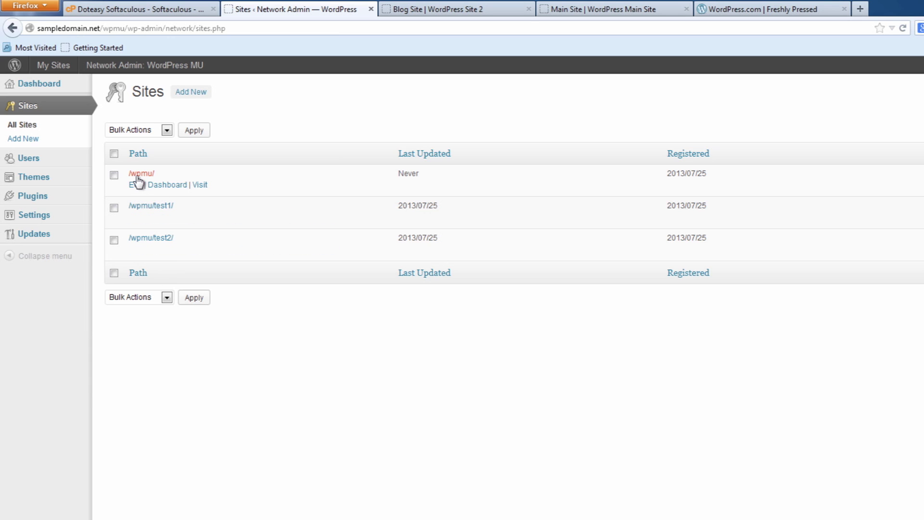
Step: Network-enable the Twenty Eleven theme from the network Themes page
{"action": "left_click", "coordinate": [30, 176]}
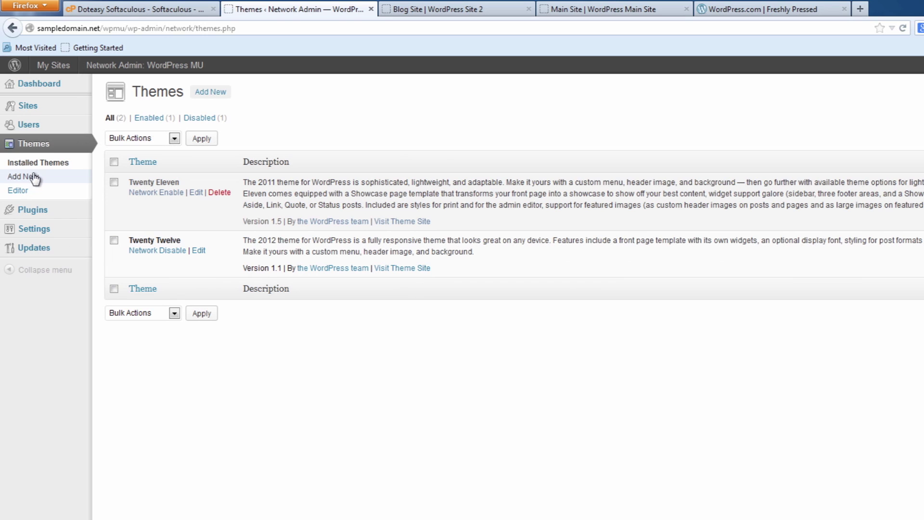
{"action": "left_click", "coordinate": [161, 193]}
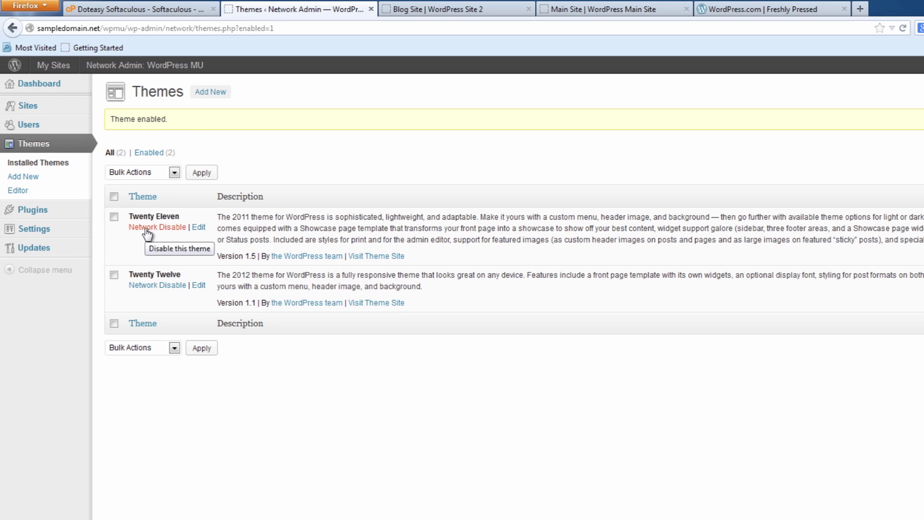
{"action": "left_click", "coordinate": [147, 171]}
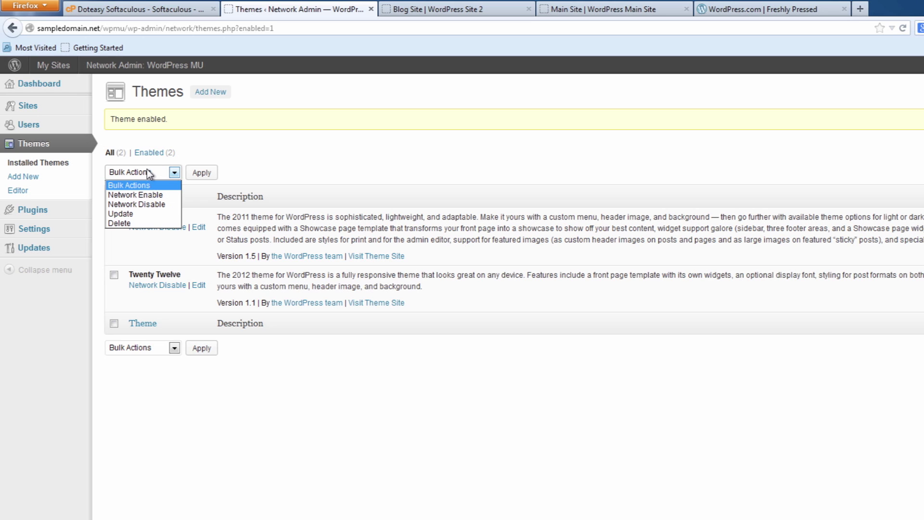
{"action": "left_click", "coordinate": [250, 153]}
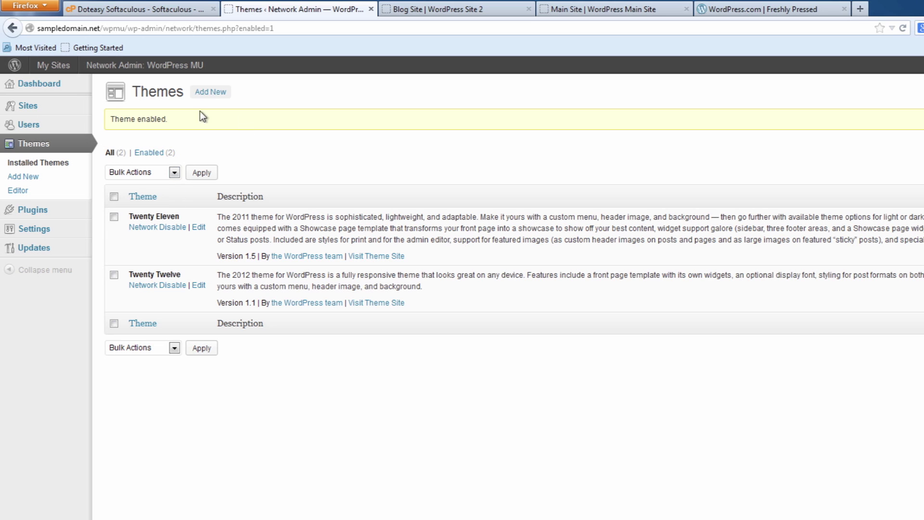
{"action": "mouse_move", "coordinate": [66, 210]}
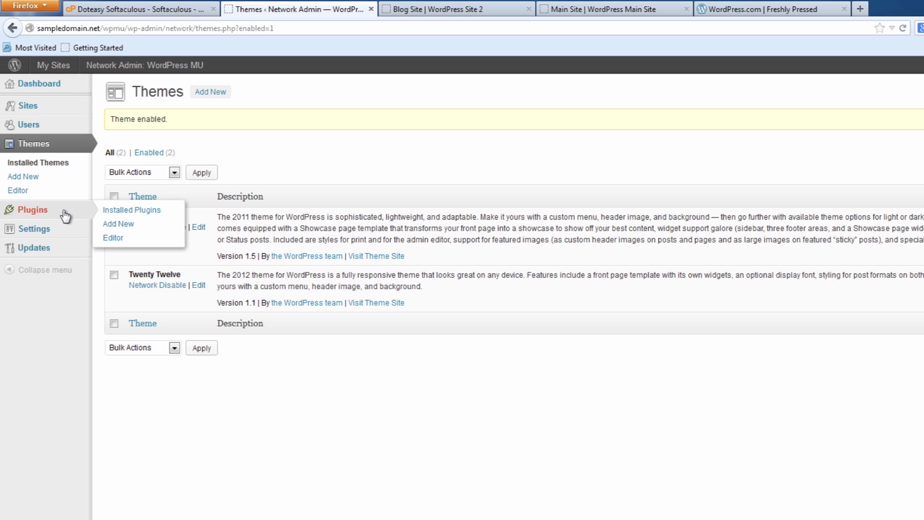
Step: Network-activate Akismet on the network Installed Plugins page
{"action": "left_click", "coordinate": [131, 211]}
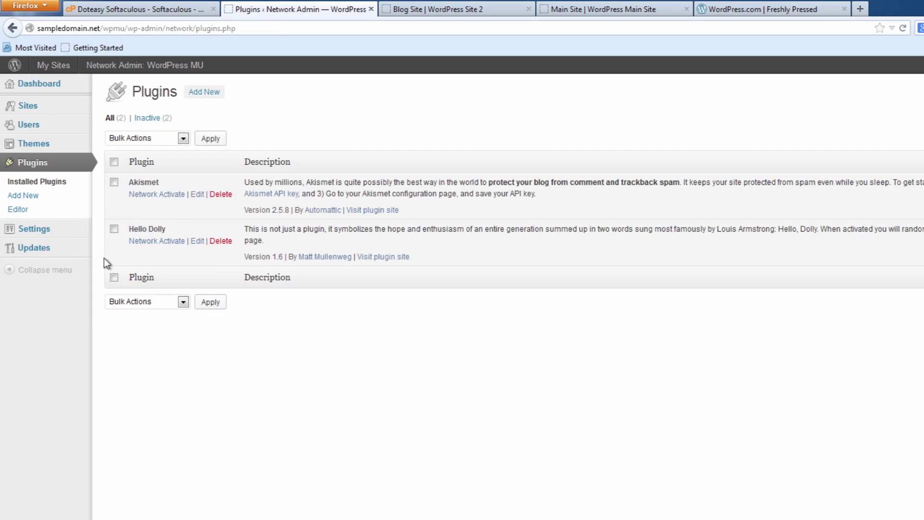
{"action": "left_click", "coordinate": [162, 195]}
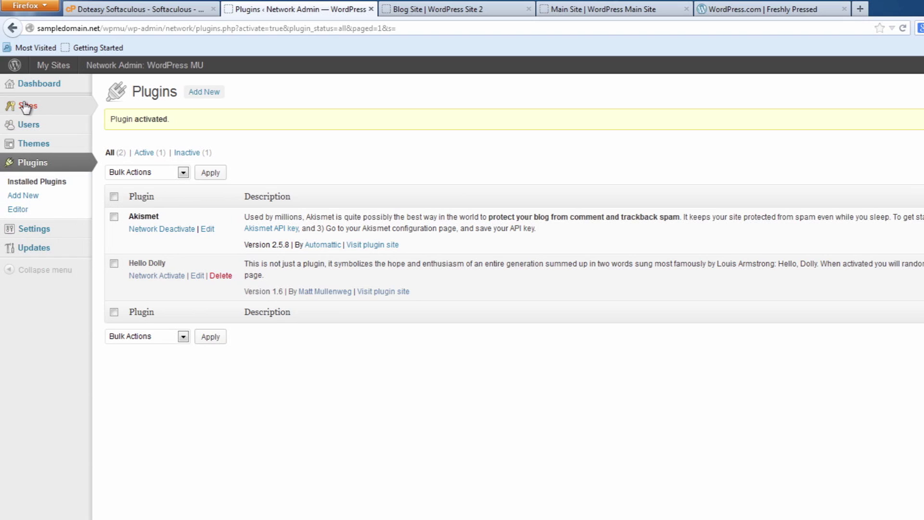
{"action": "mouse_move", "coordinate": [44, 67]}
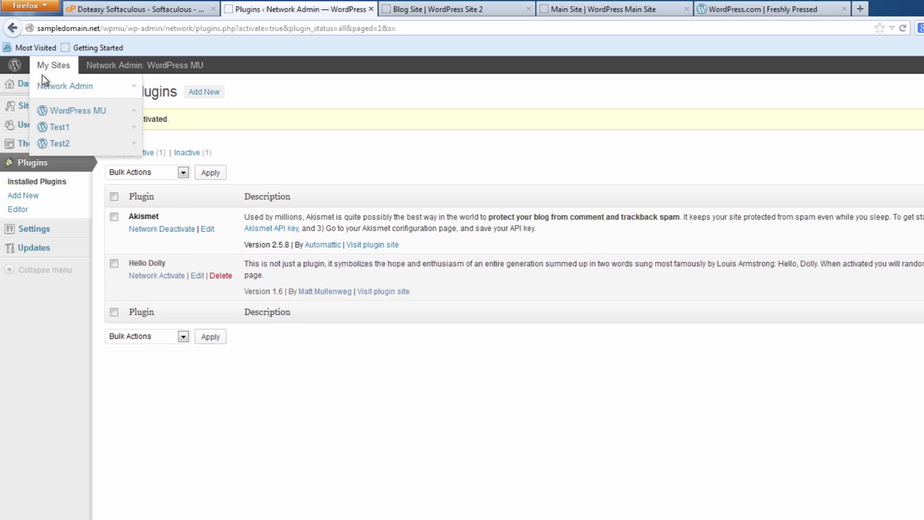
{"action": "mouse_move", "coordinate": [68, 127]}
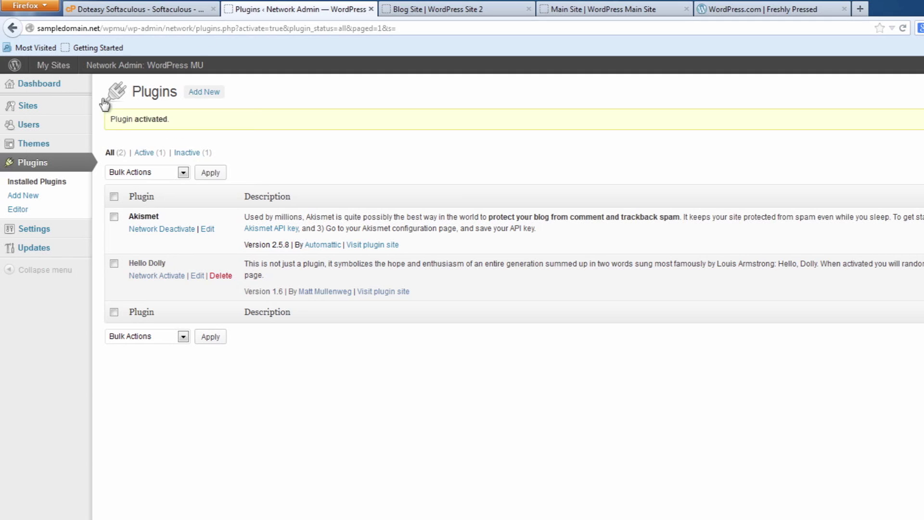
Step: Open the Test1 site's dashboard and then its Installed Plugins page
{"action": "left_click", "coordinate": [161, 128]}
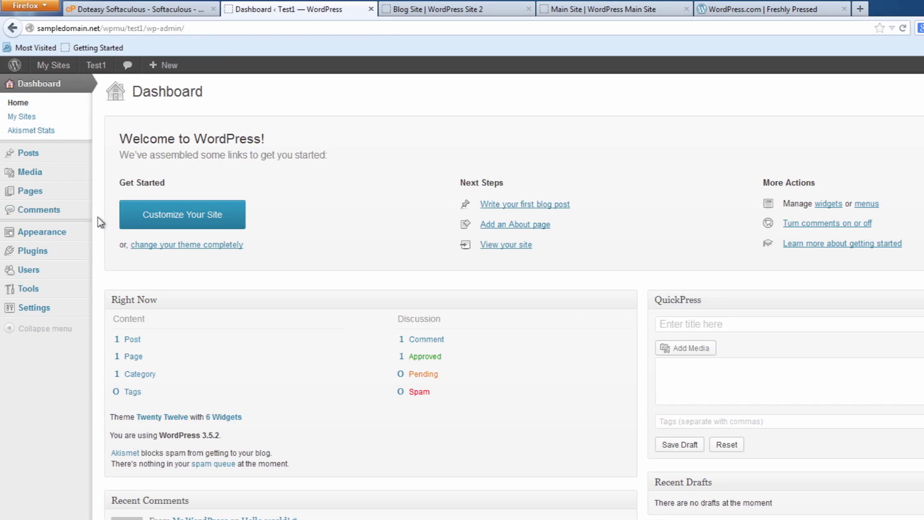
{"action": "mouse_move", "coordinate": [42, 259]}
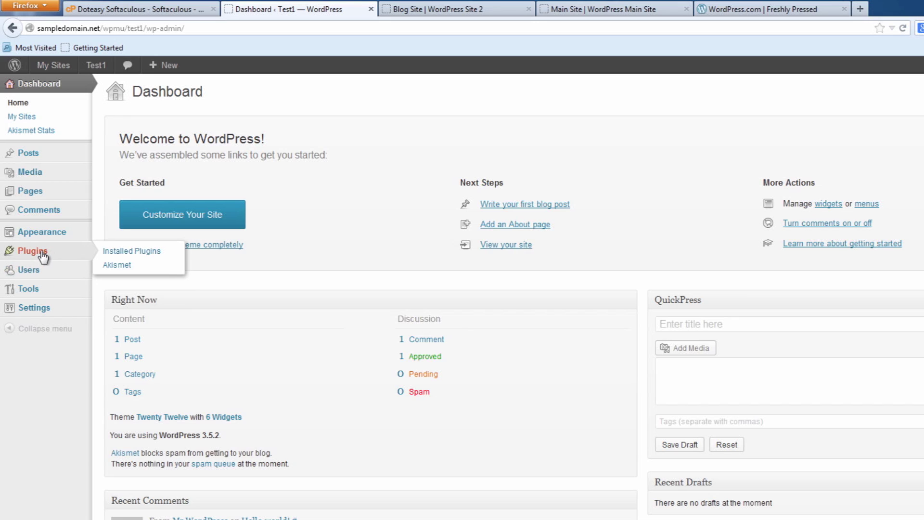
{"action": "left_click", "coordinate": [42, 256]}
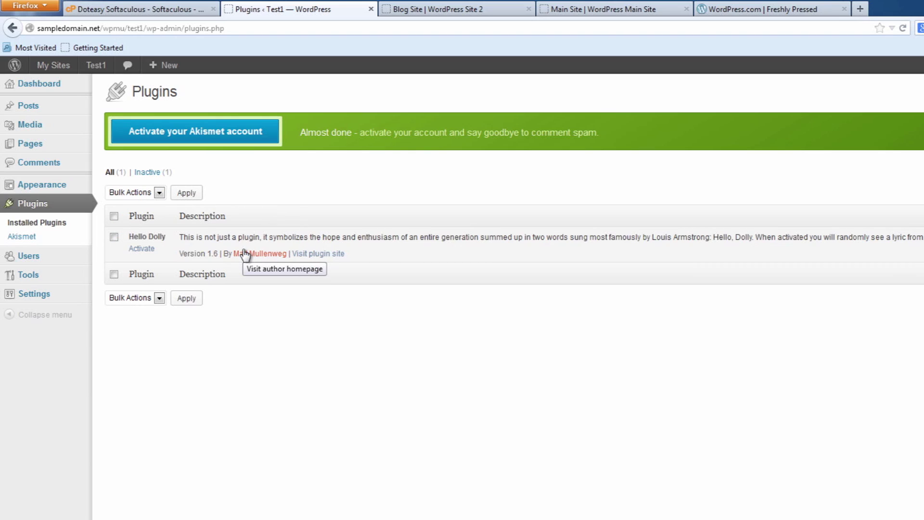
Step: Review Test1's themes: Twenty Twelve current, Twenty Eleven available
{"action": "left_click", "coordinate": [53, 191]}
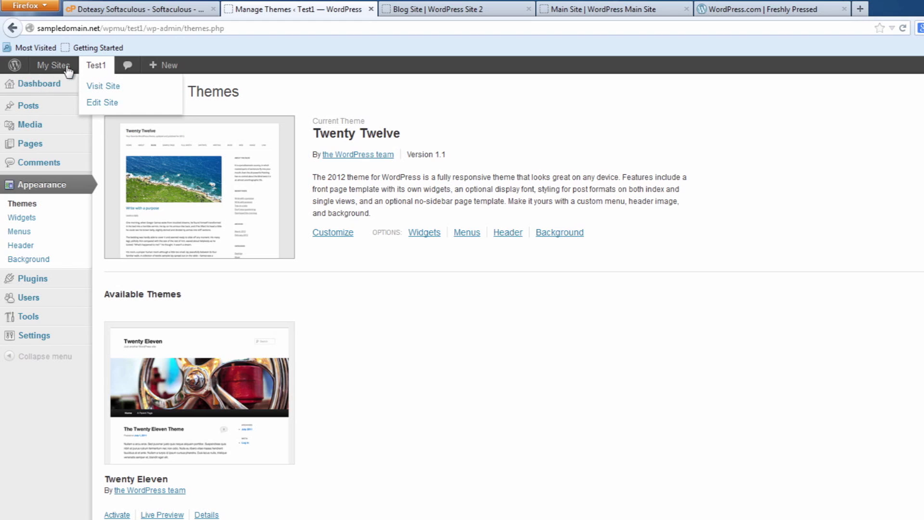
{"action": "mouse_move", "coordinate": [56, 72]}
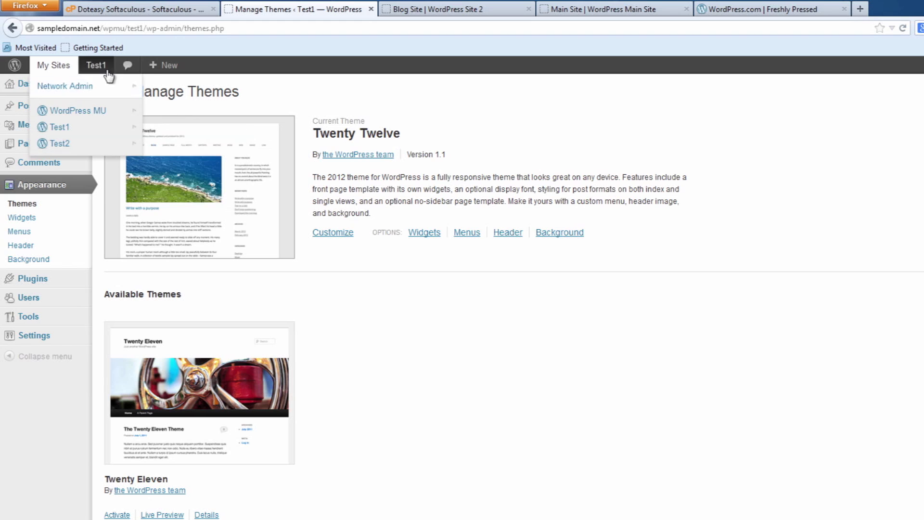
{"action": "mouse_move", "coordinate": [107, 68]}
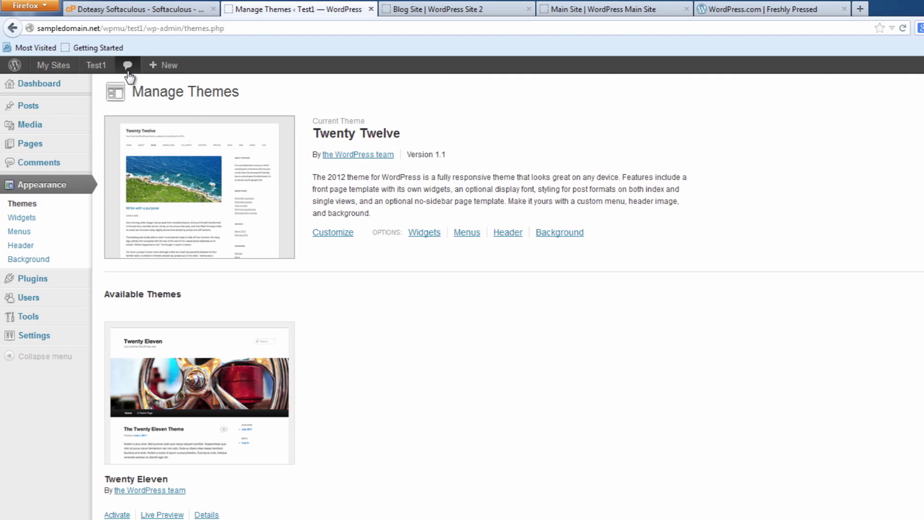